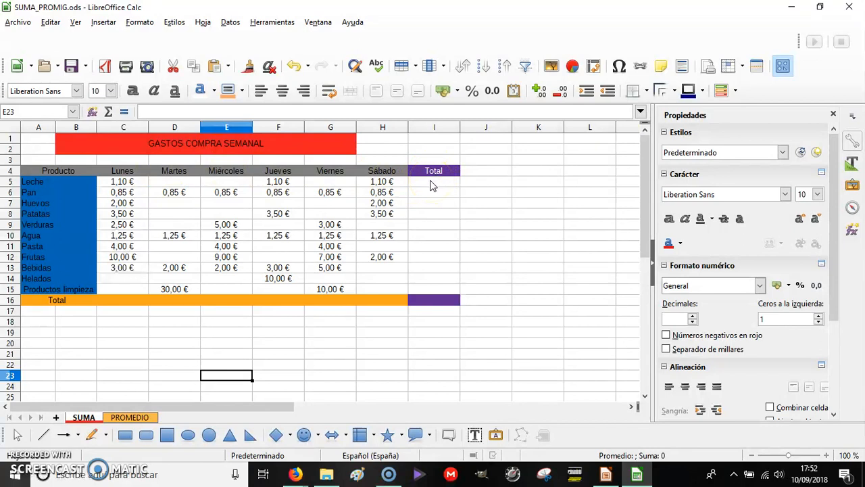
Insert an automatic sum of E9:E22 in cell E23 and clear that formula again.
click(111, 112)
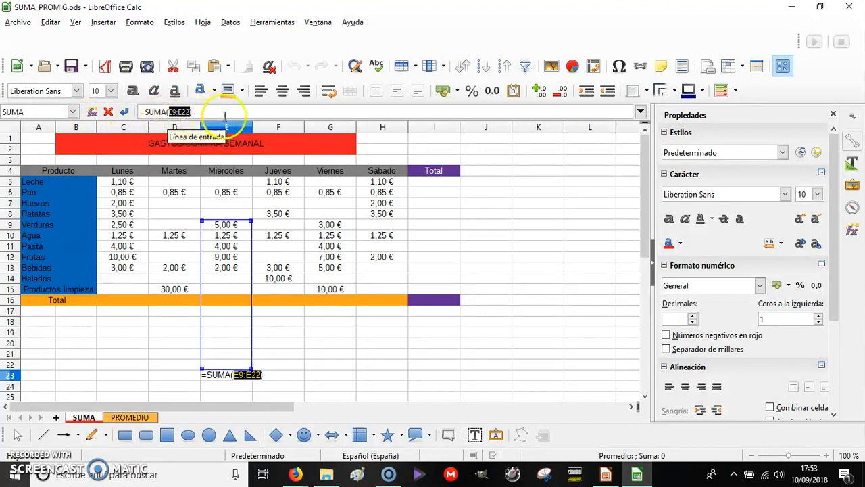
click(124, 112)
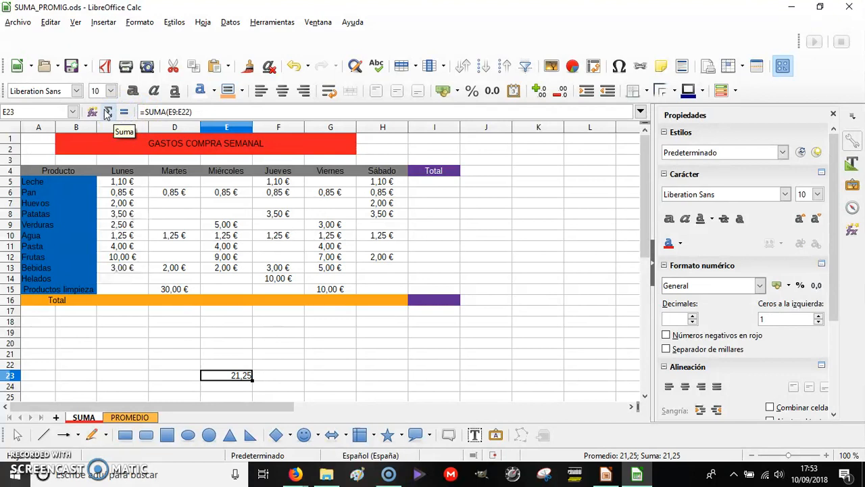
click(194, 111)
drag(196, 112, 128, 112)
key(BackSpace)
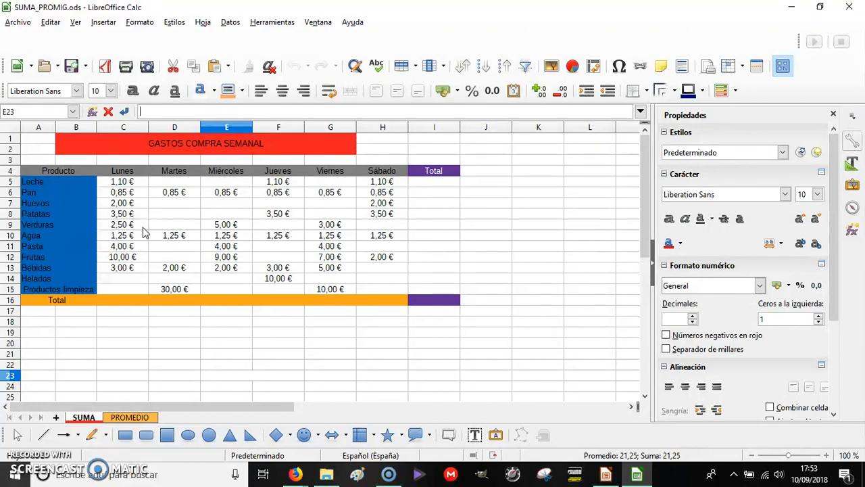
Start a manual SUMA formula with empty parentheses in cell E23, ready for its arguments.
text(=)
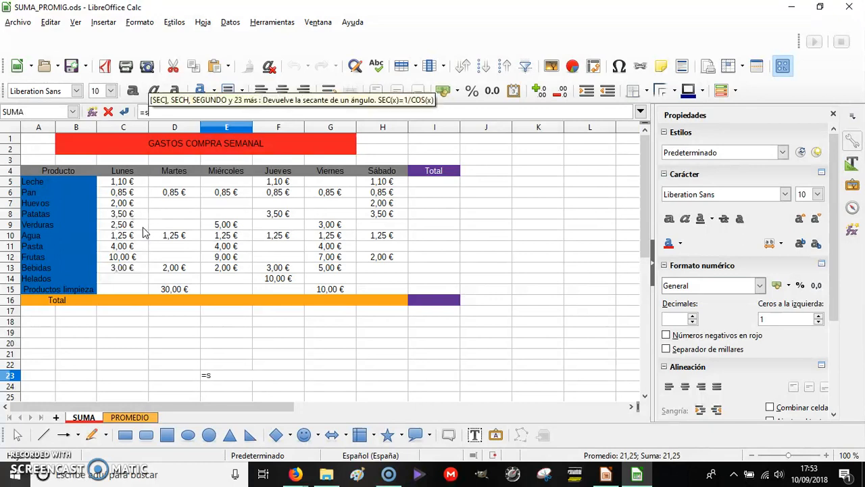
text(S)
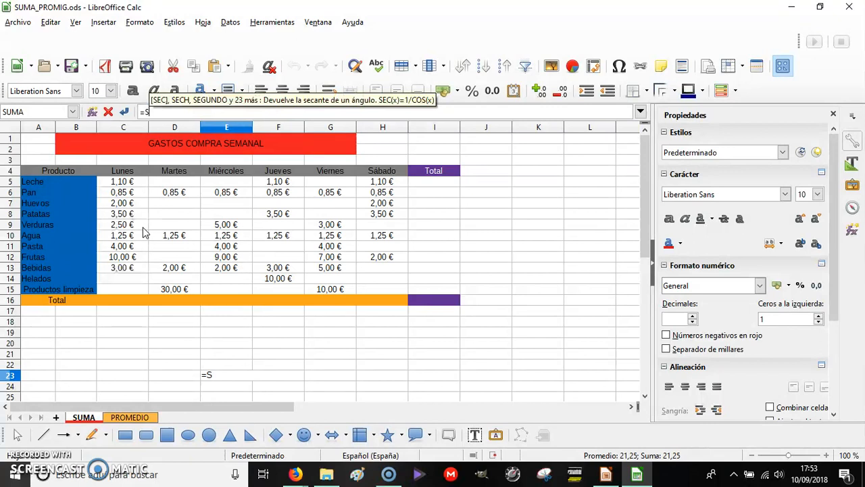
click(153, 102)
text(UMA)
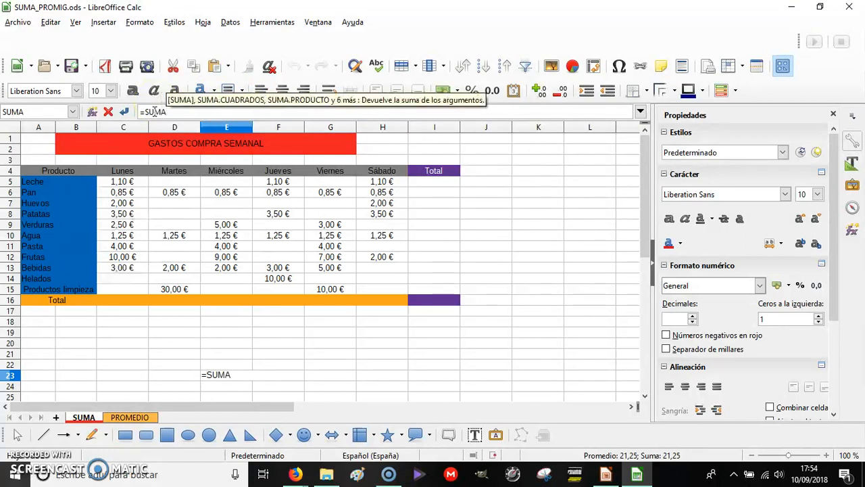
text(())
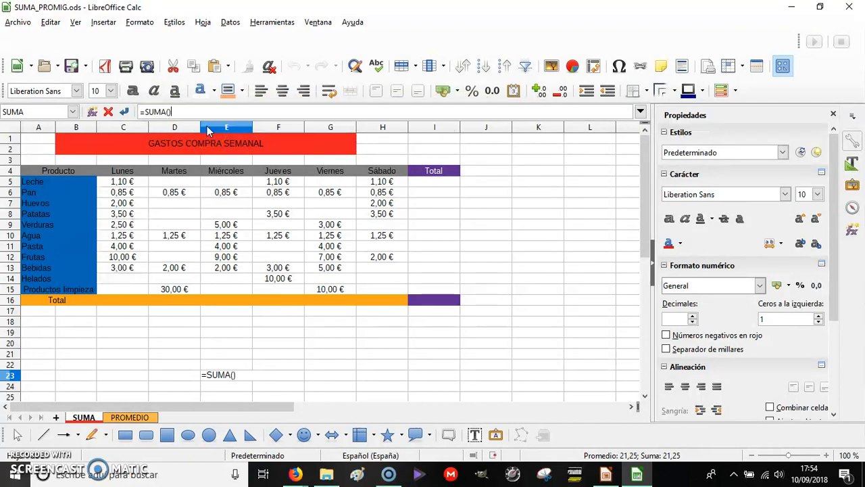
click(169, 112)
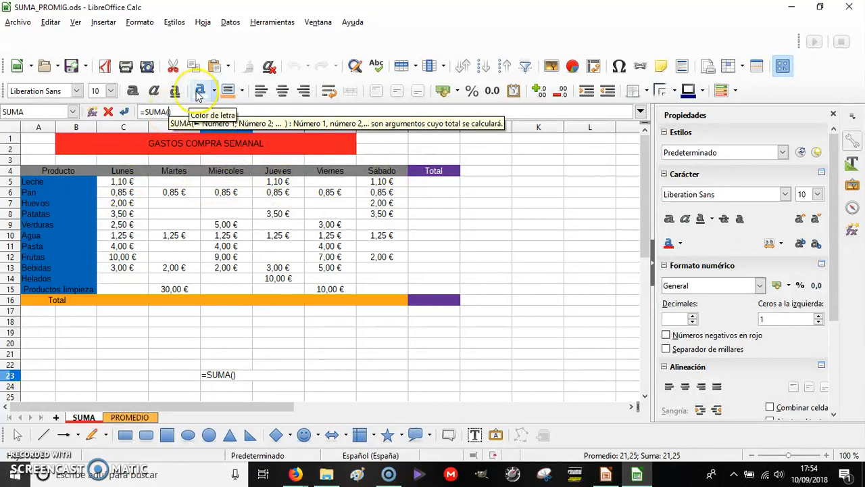
Complete the E23 formula as =SUMA(C5;F5;H5), adding only the three individual milk cells, and confirm it.
text(C5)
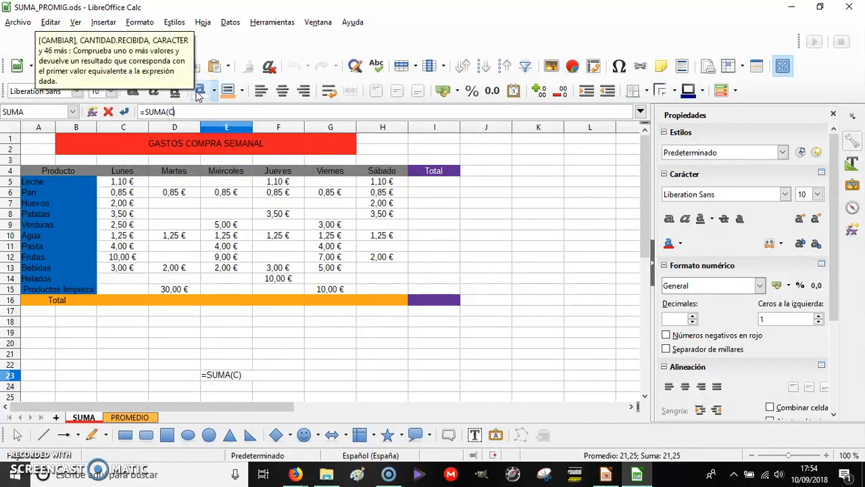
text(;)
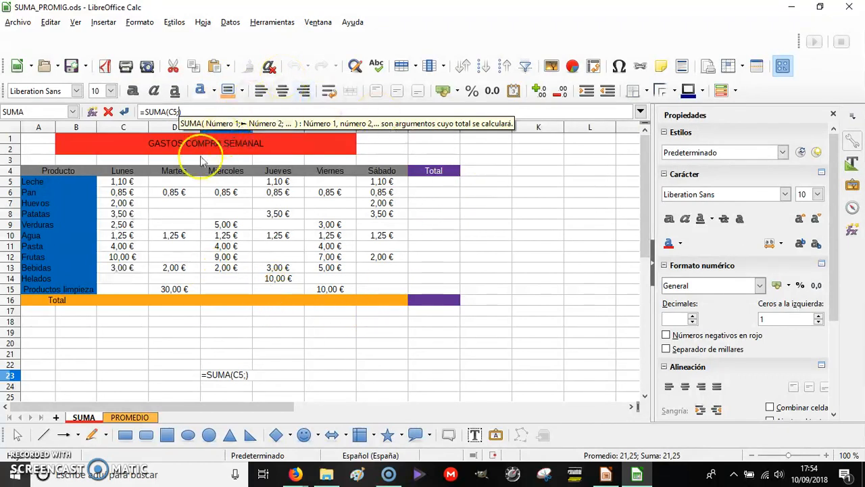
click(245, 142)
click(181, 112)
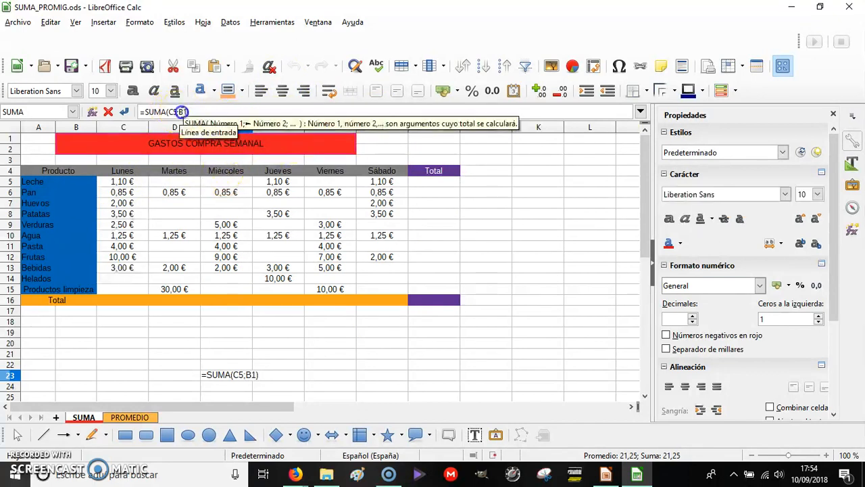
key(BackSpace)
key(BackSpace)
text(F)
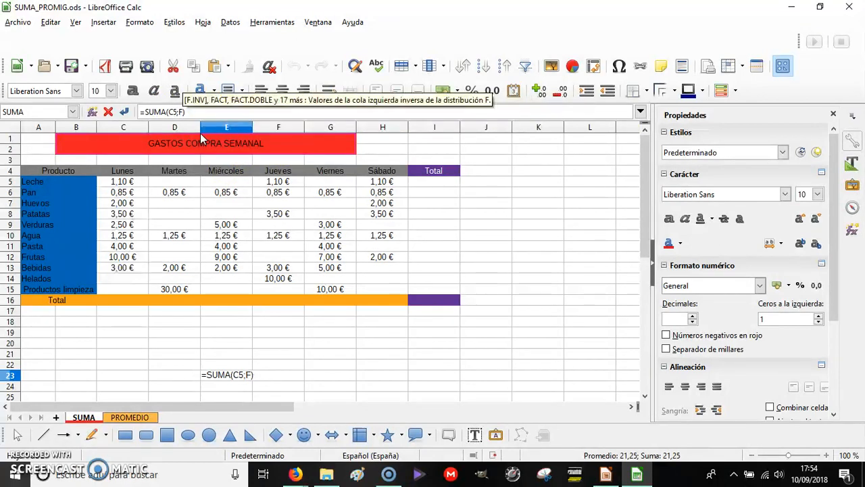
text(5;H5)
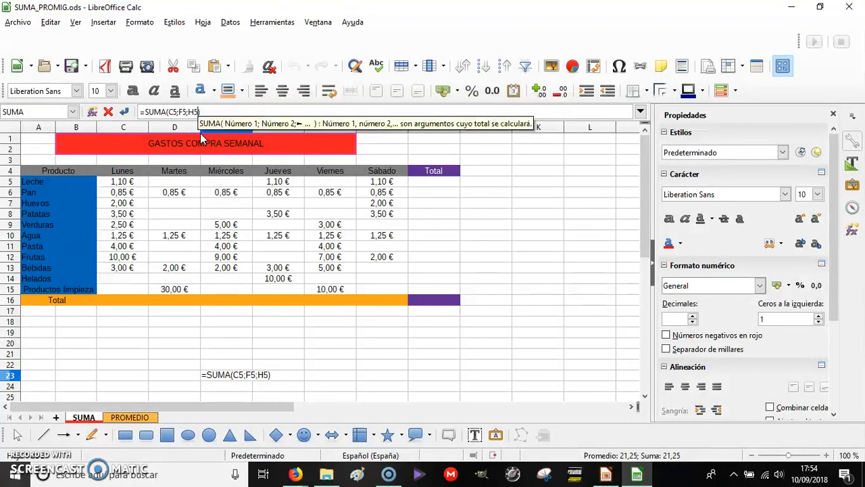
text())
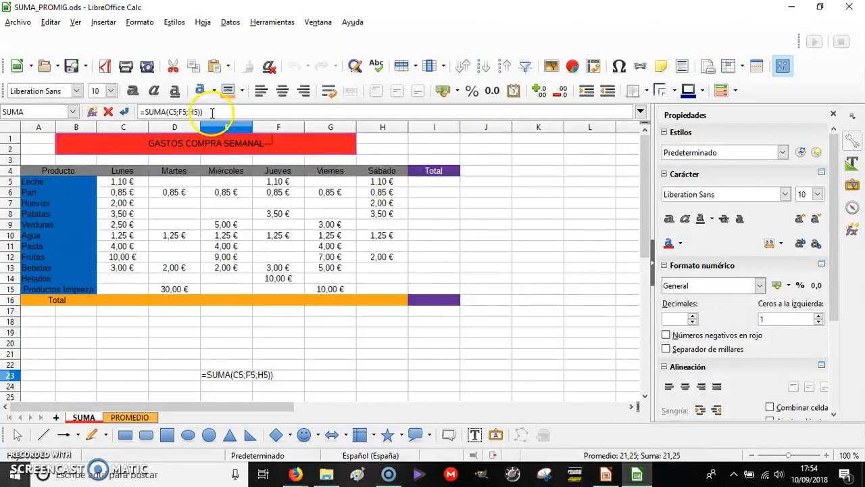
key(BackSpace)
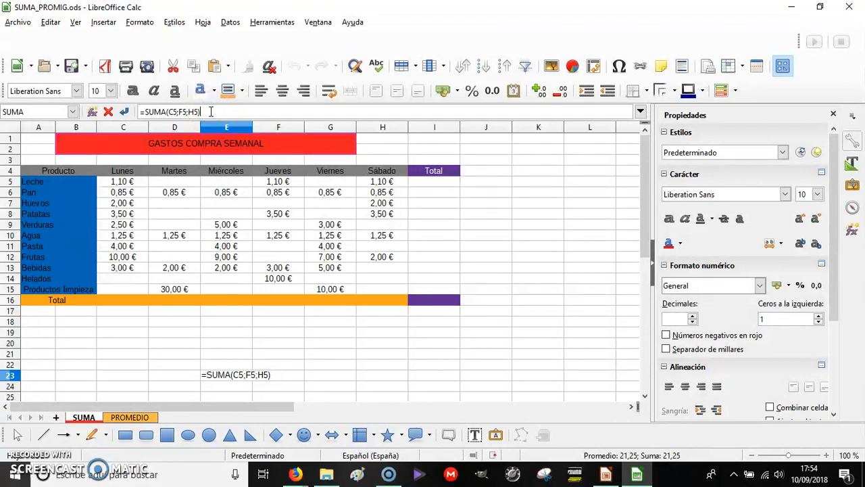
click(414, 184)
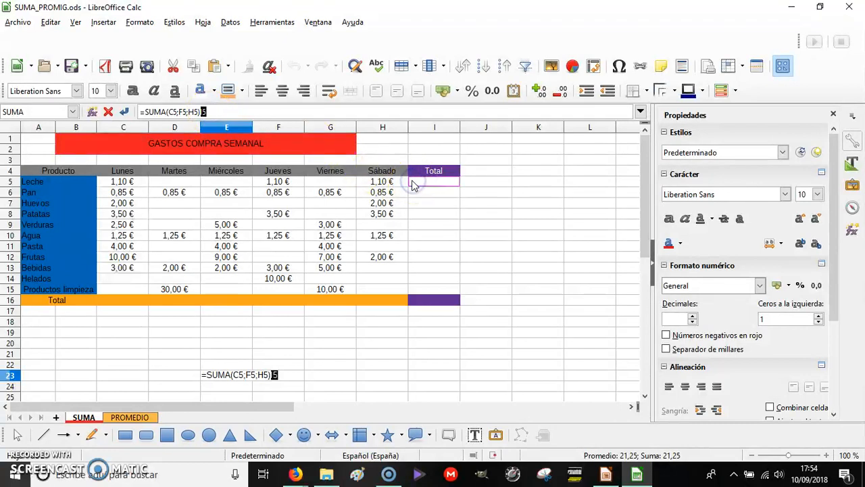
key(BackSpace)
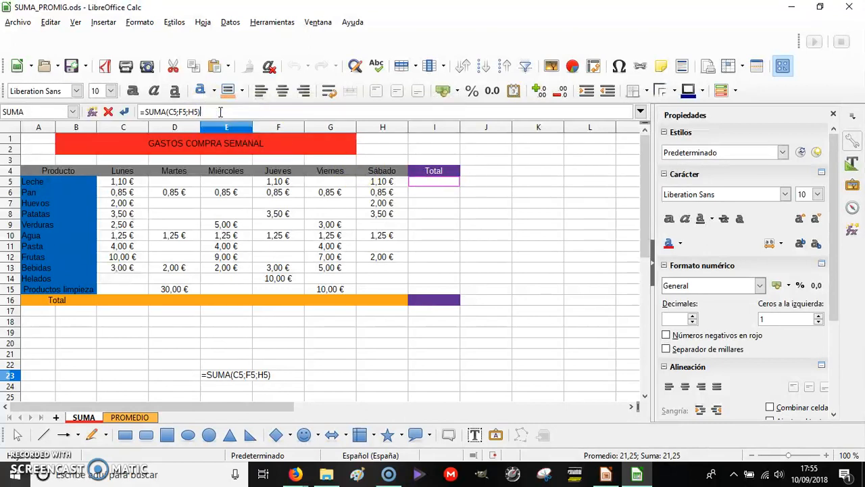
key(Return)
click(233, 381)
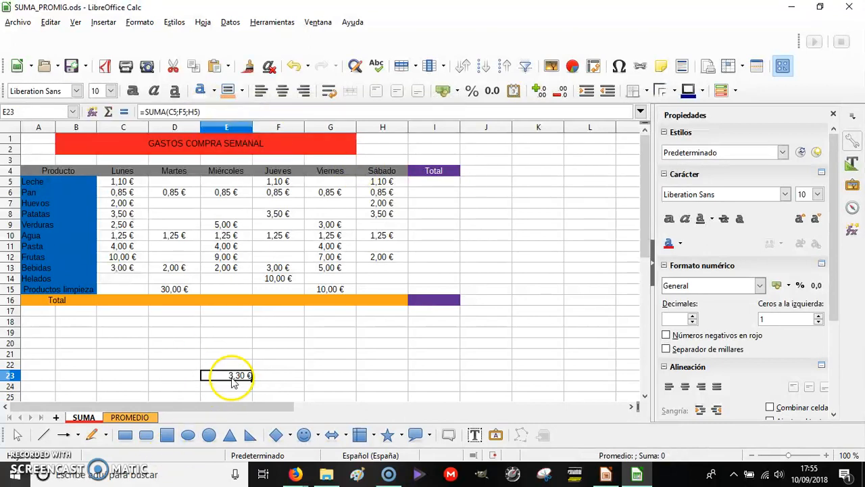
click(225, 377)
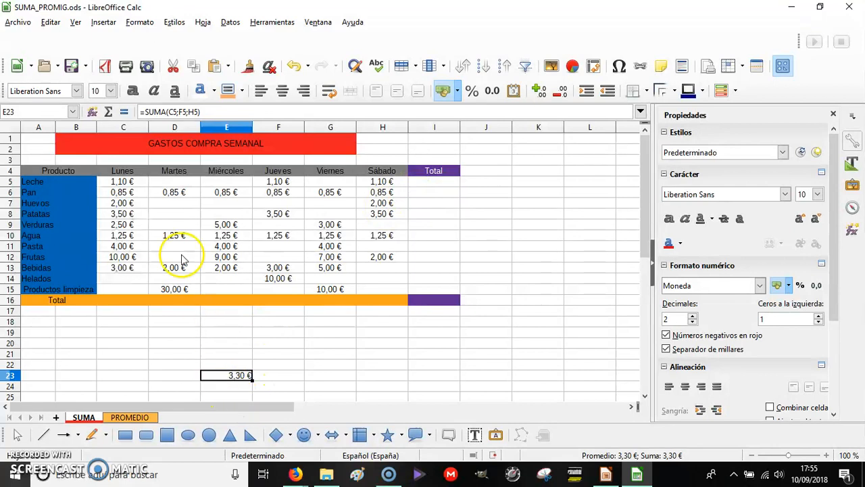
Enter 2 for Leche on Martes (D5) and 4 on Miércoles (E5), and check the sum in E23.
click(167, 181)
text(2)
key(Return)
click(226, 193)
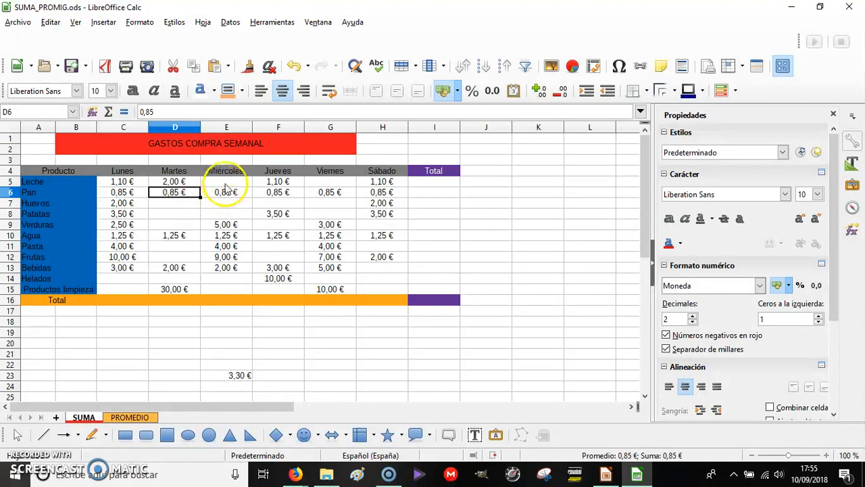
click(227, 182)
text(4)
key(Return)
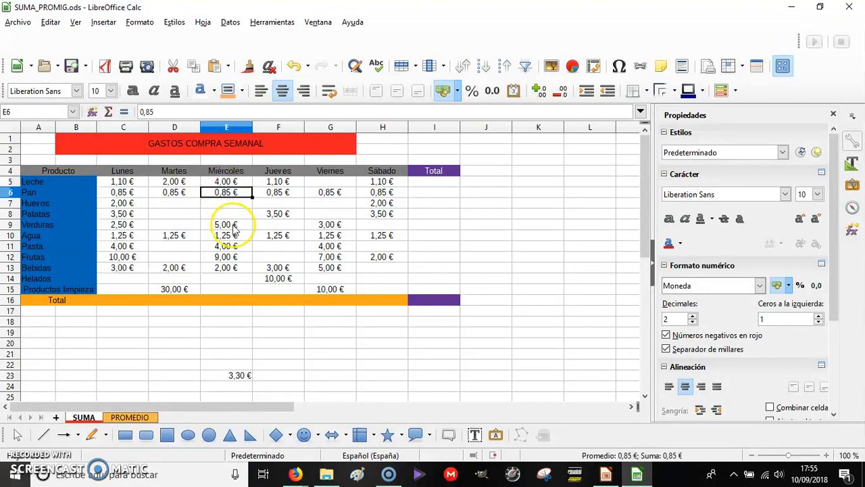
click(231, 378)
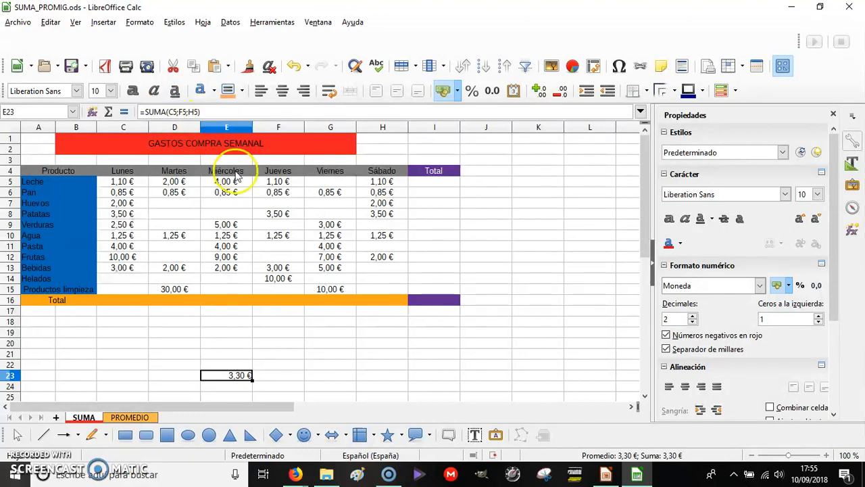
Enter 5 for Leche on Viernes (G5) and check the sum in E23 again.
click(329, 182)
text(5)
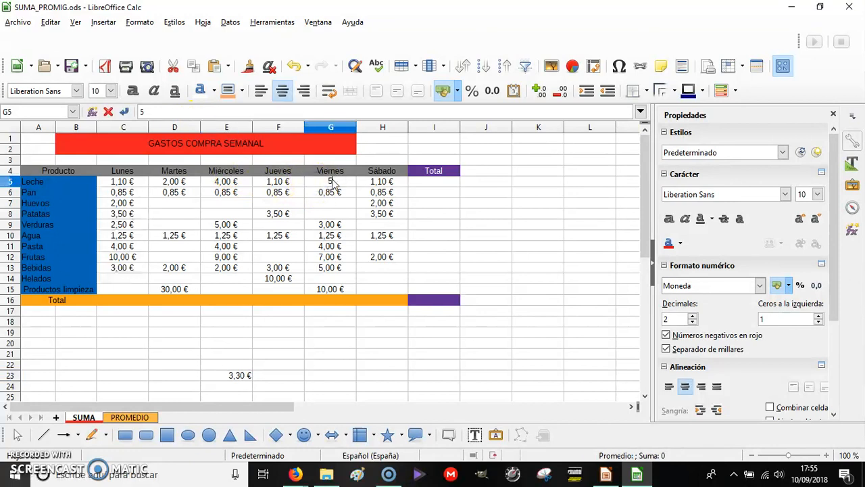
key(Return)
click(231, 376)
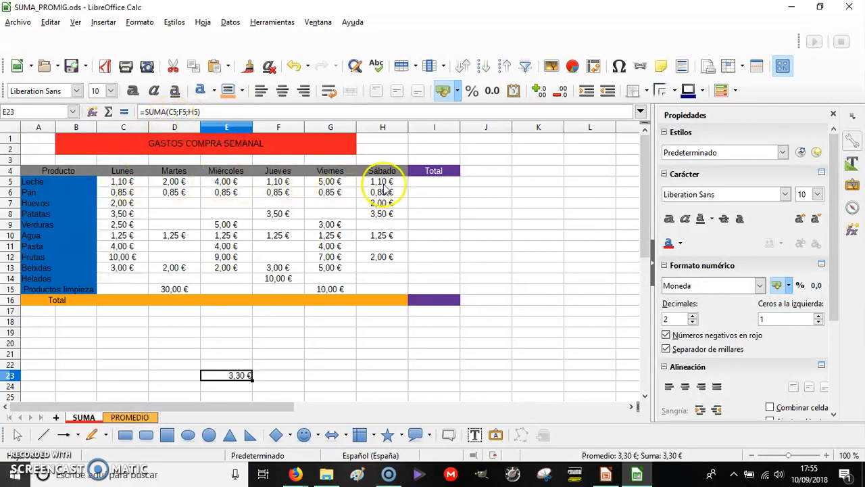
Change the E23 formula to the continuous range =SUMA(C5:H5) and reselect the cell.
click(179, 111)
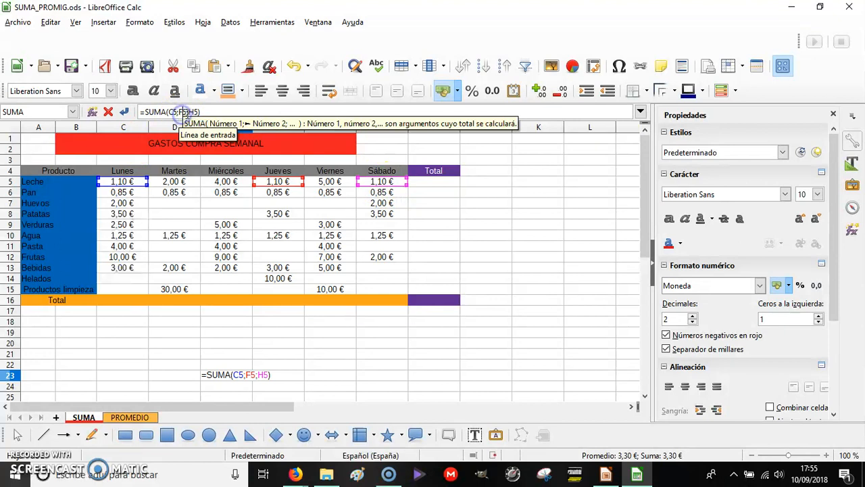
key(BackSpace)
key(BackSpace)
key(BackSpace)
key(BackSpace)
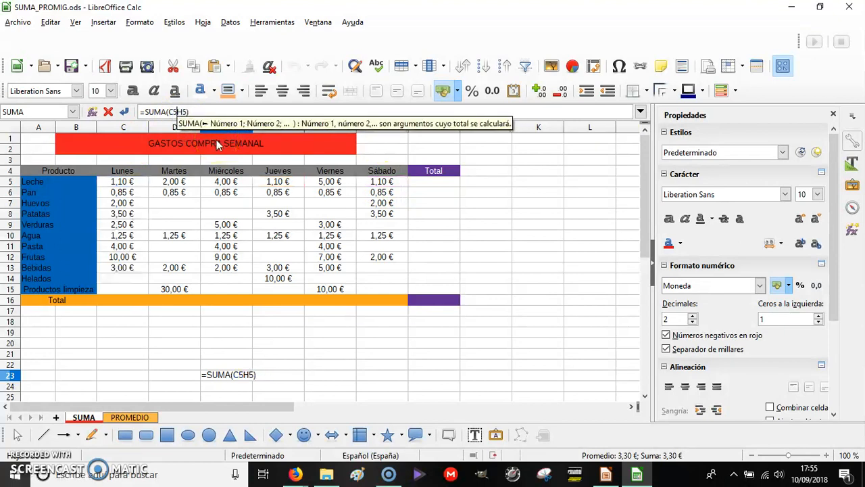
text(:)
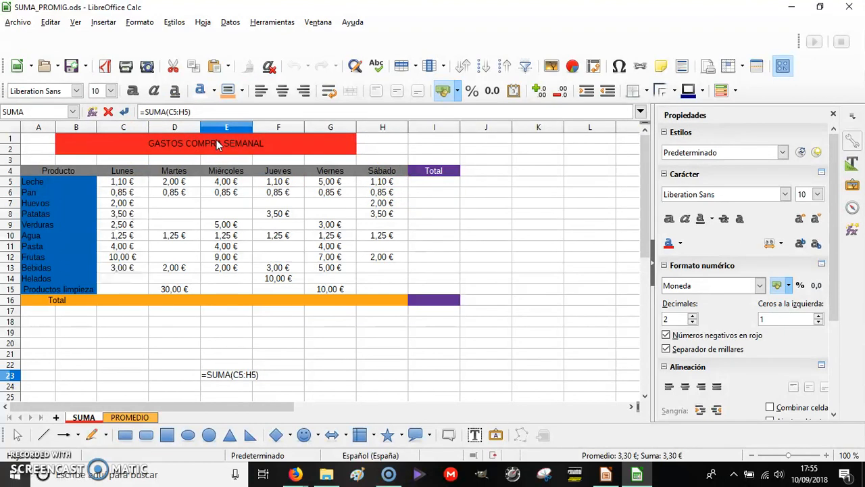
key(Return)
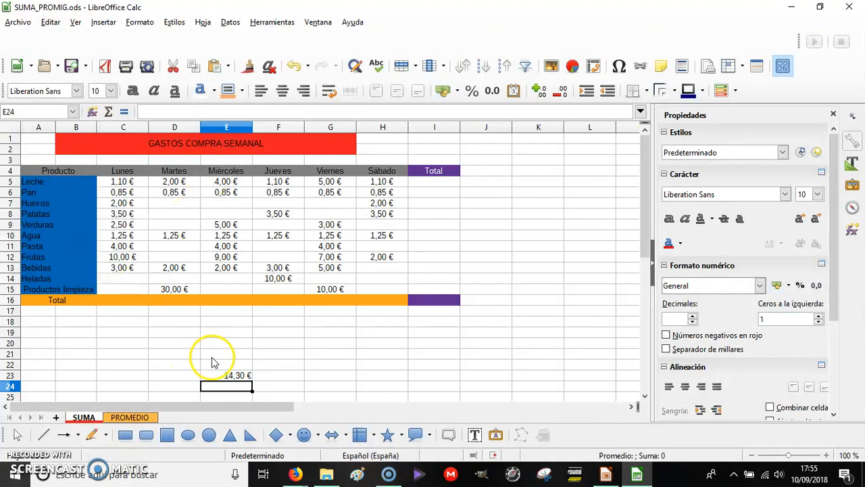
click(220, 375)
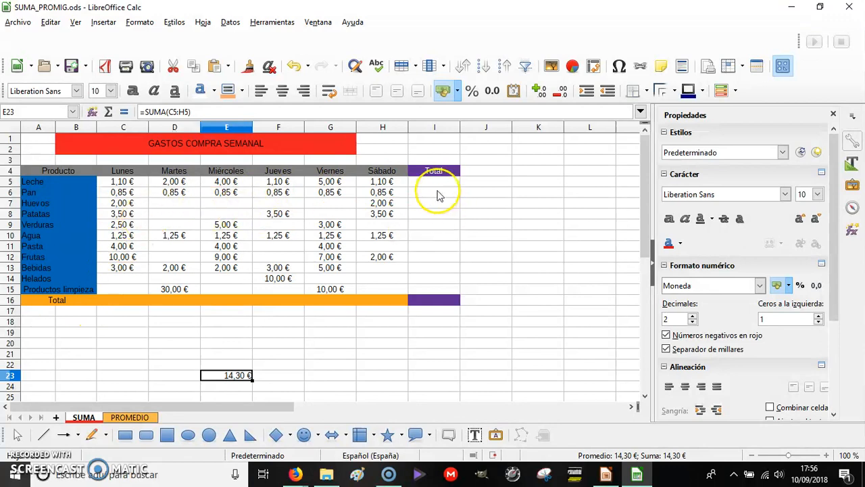
Delete the trial Leche values in G5, E5 and D5, and clear the trial sum in E23.
click(330, 182)
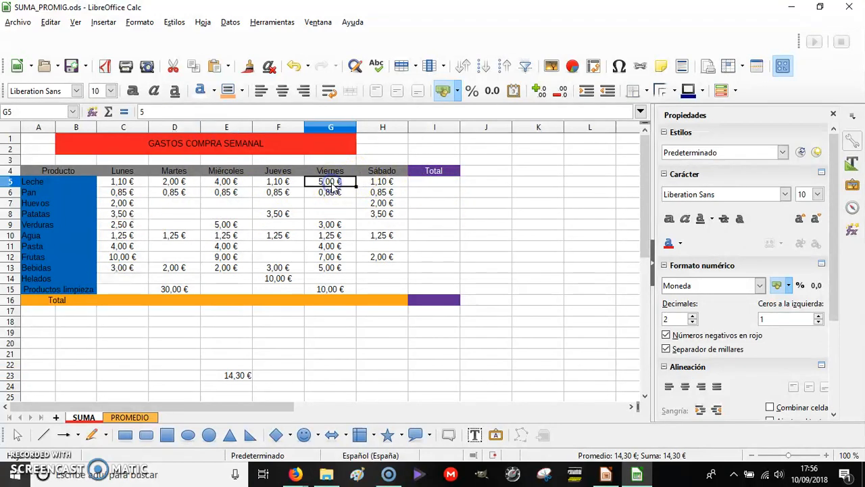
key(Delete)
click(226, 181)
key(Delete)
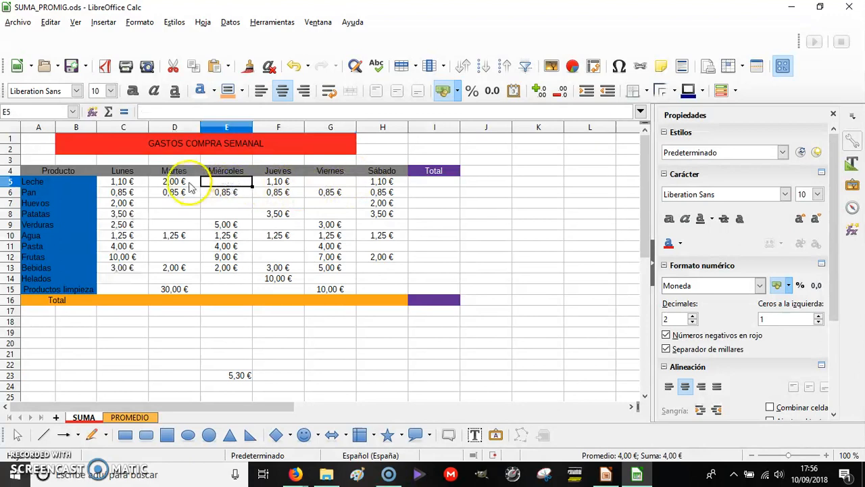
click(186, 184)
key(Delete)
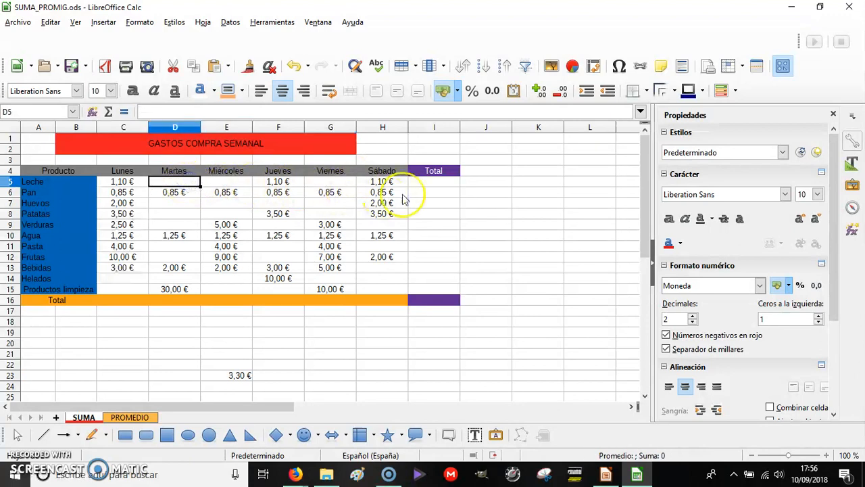
click(229, 376)
Open the Function Wizard for the Leche total in I5 and select SUMA from the Matemáticas category.
click(433, 181)
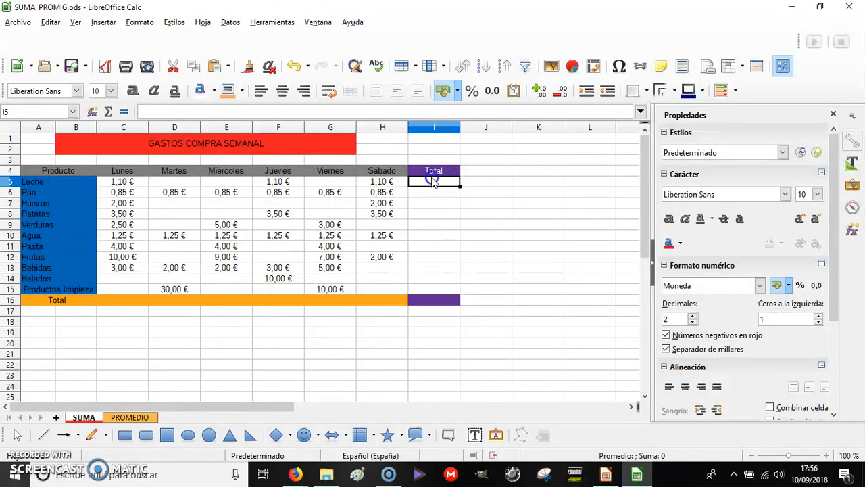
click(91, 113)
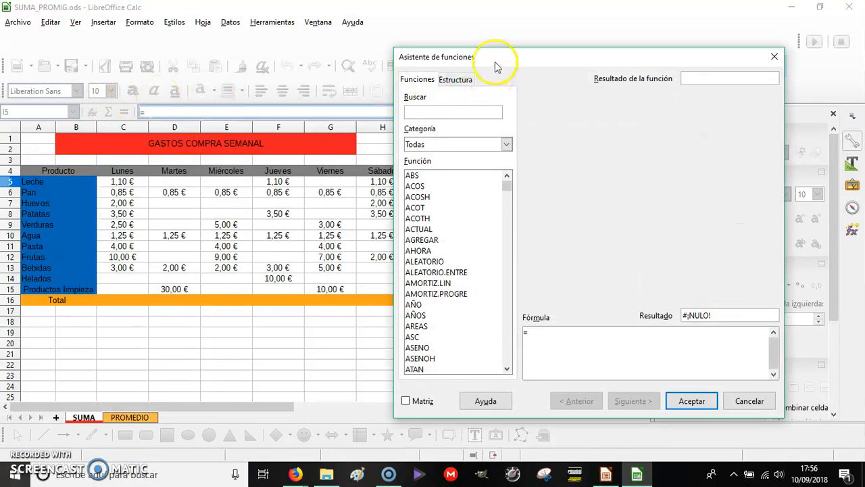
drag(545, 62, 474, 57)
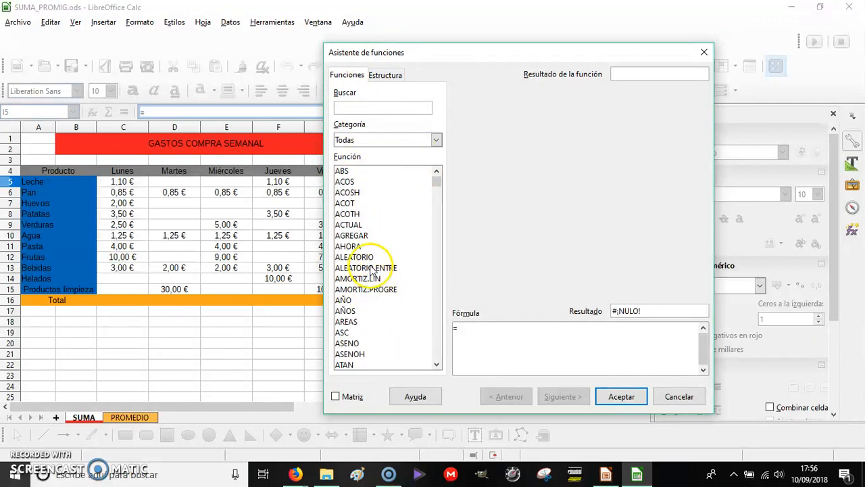
click(435, 141)
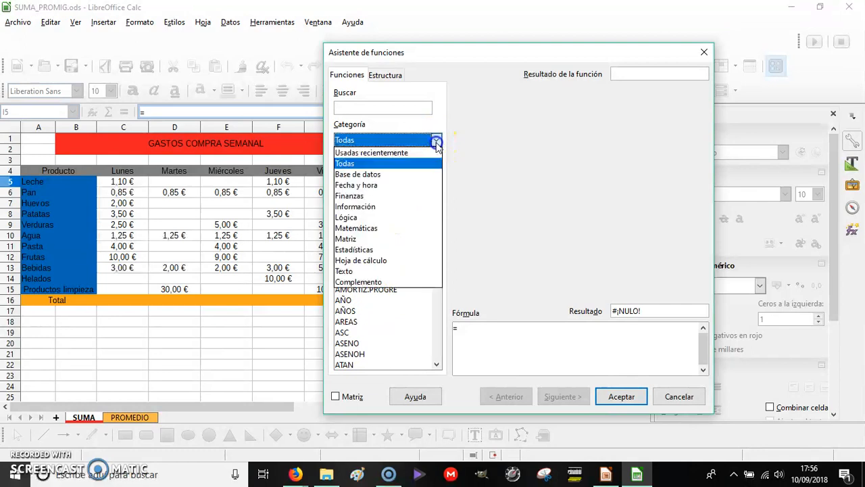
click(365, 228)
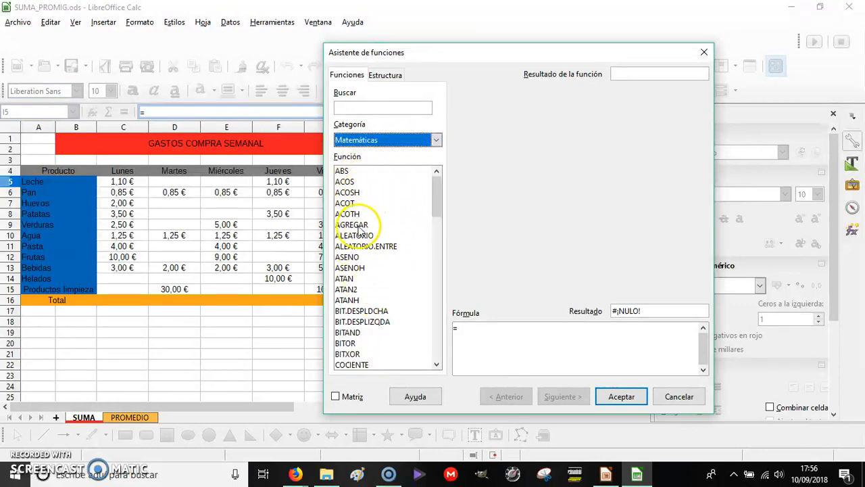
scroll(365, 222, down, 3)
scroll(363, 219, down, 9)
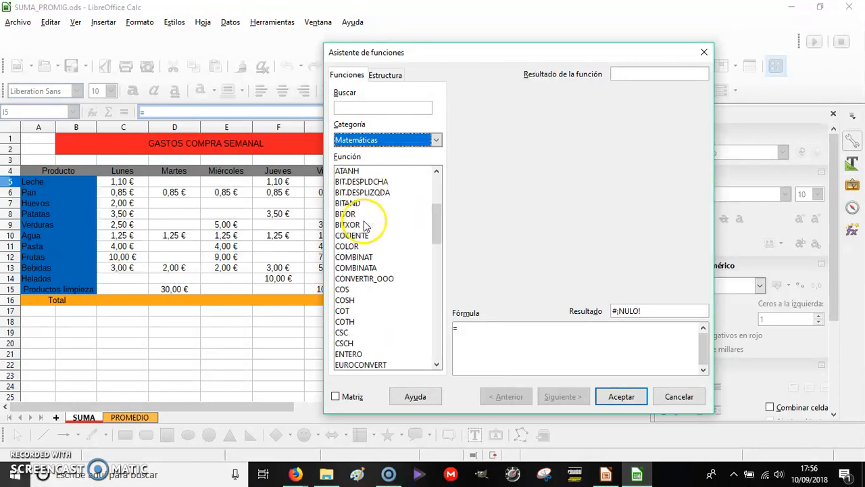
scroll(365, 225, down, 9)
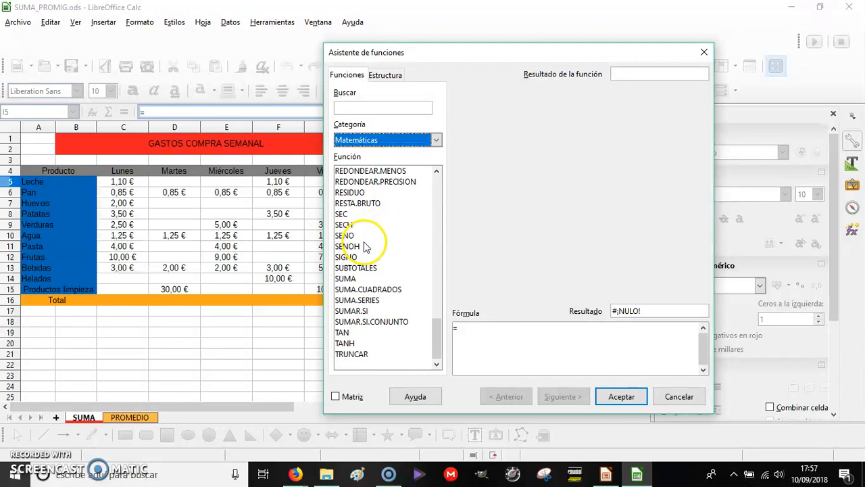
click(357, 280)
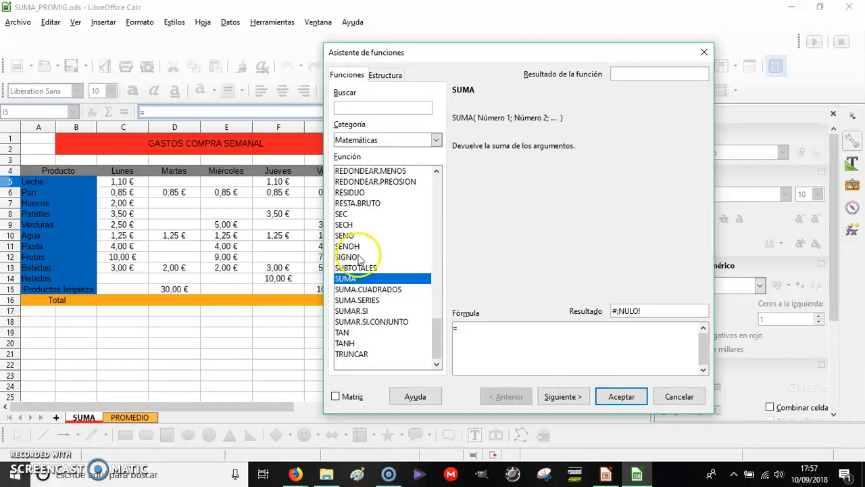
Set the function category back to Todas, search for SUMA and select that function in the results.
click(435, 140)
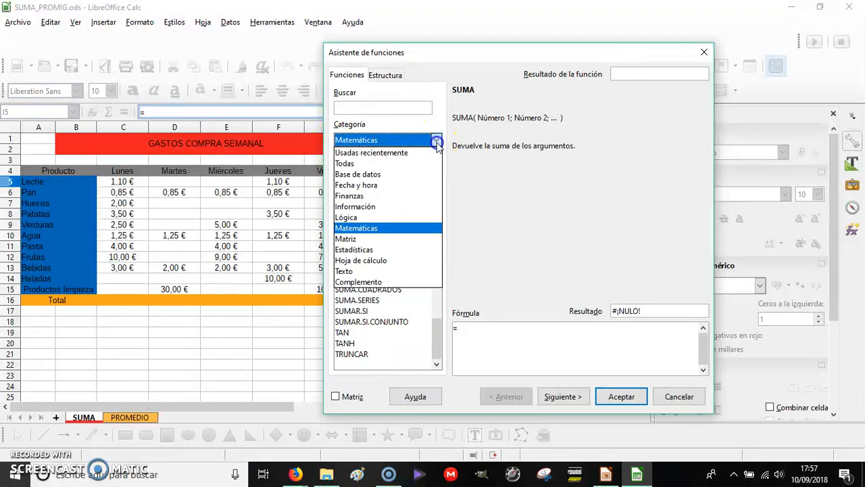
click(379, 164)
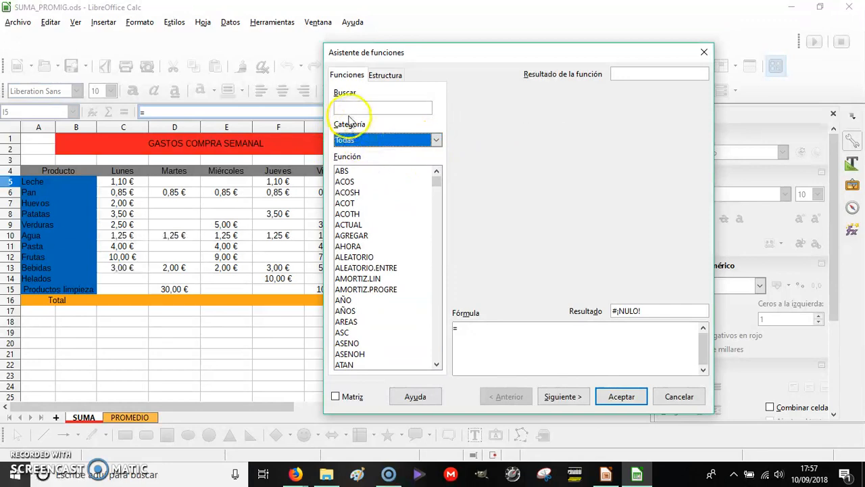
click(346, 109)
text(SUMA)
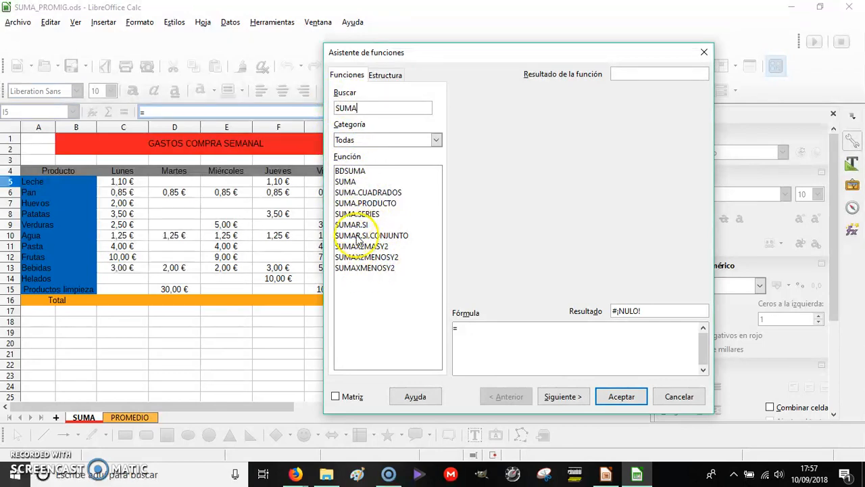
click(346, 182)
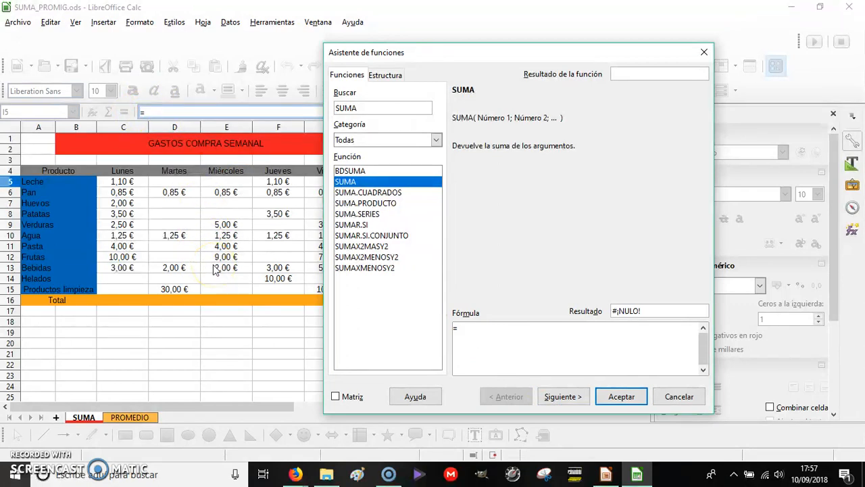
Insert SUMA in I5 with C5:H5 entered as the Número 1 argument, and delete that trial total.
click(561, 396)
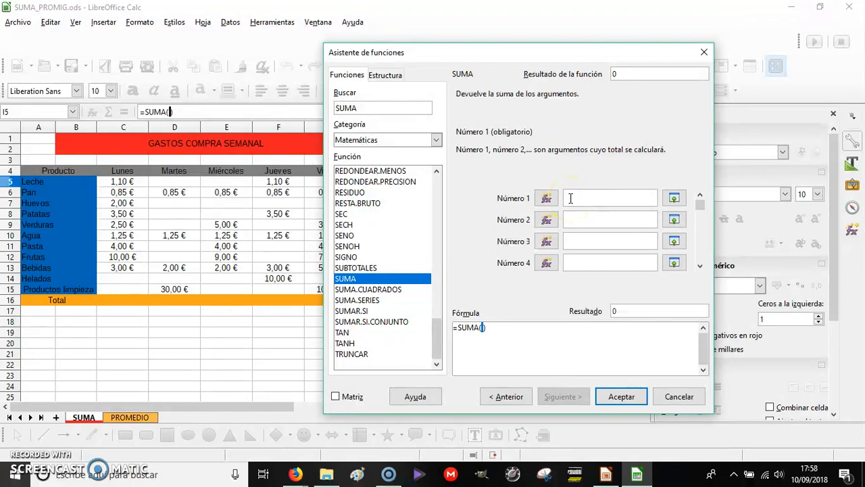
text(C5:)
text(H5)
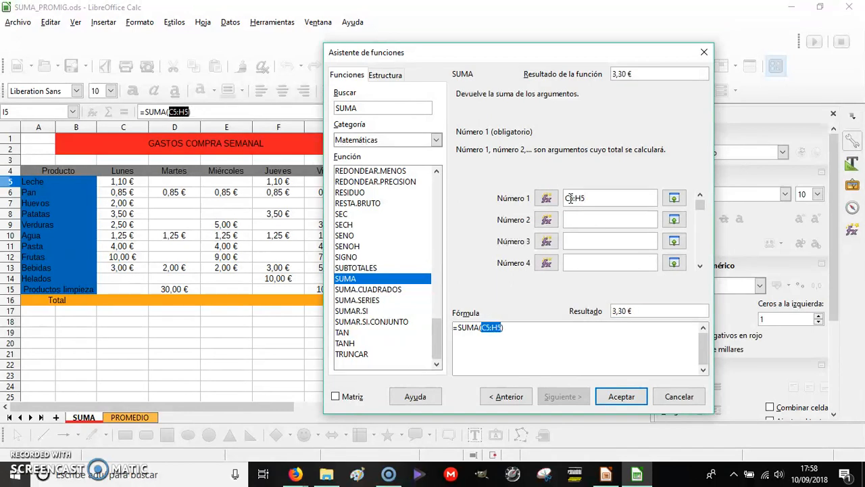
key(Return)
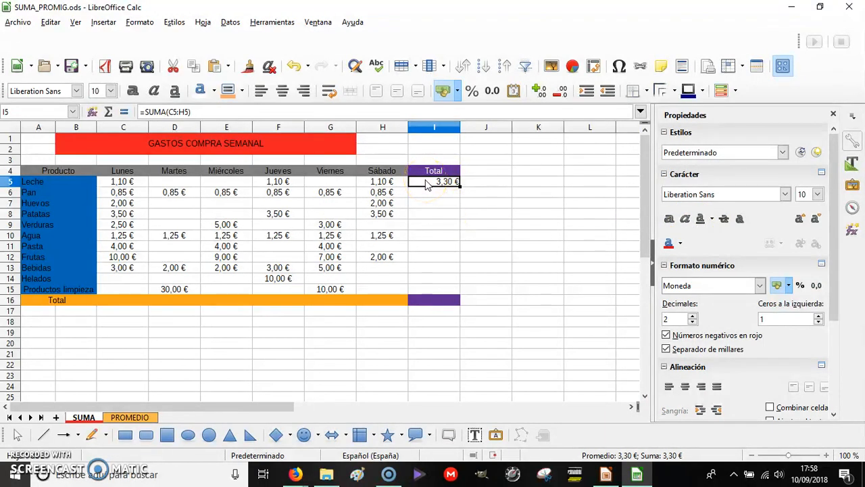
key(Delete)
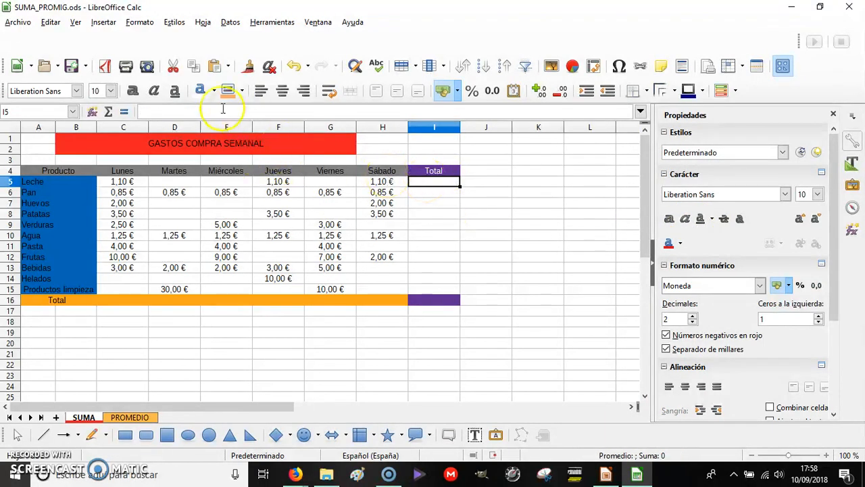
Reopen the Function Wizard for I5, search for SUMA and proceed to its arguments.
click(92, 111)
text(SUMA)
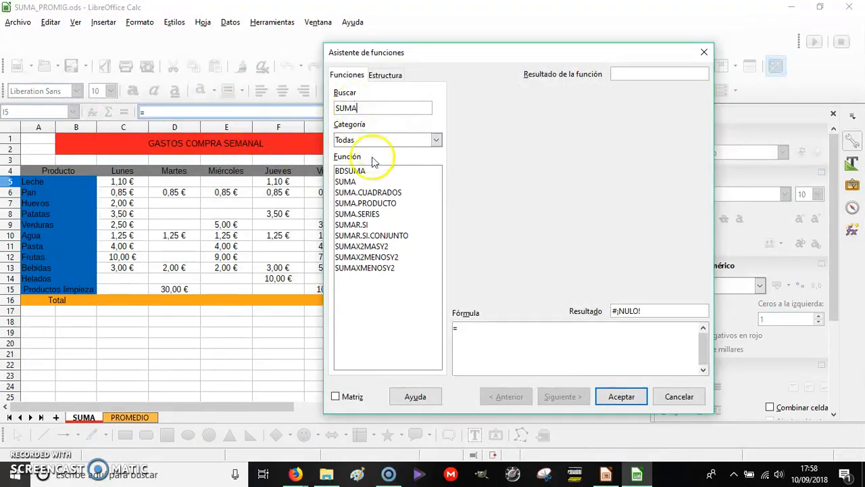
click(345, 182)
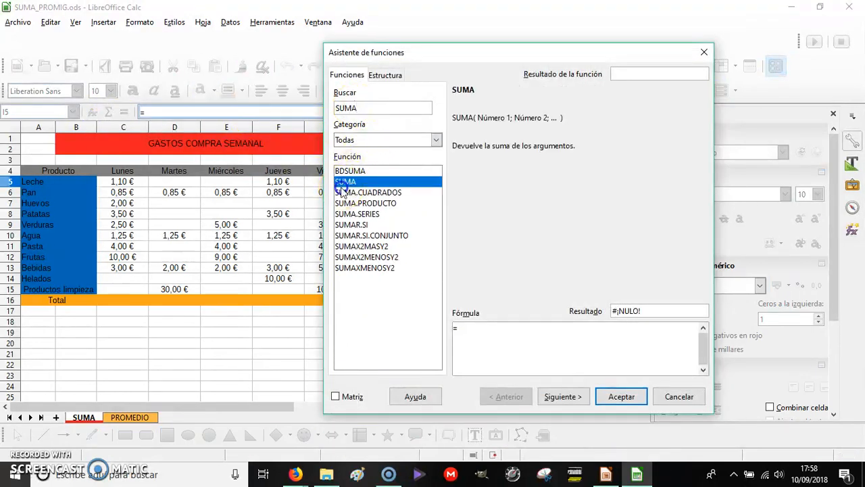
click(574, 397)
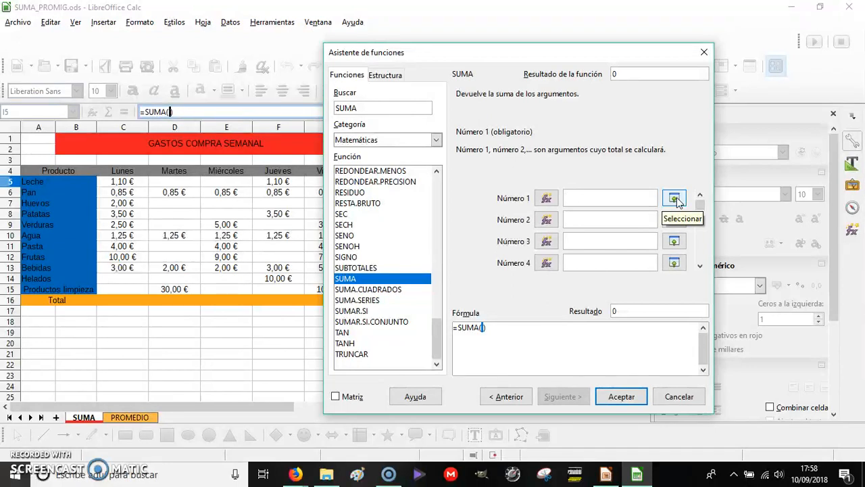
Move the wizard off the table, pick C5:H5 directly in the sheet as Número 1, and clear that argument.
drag(598, 58, 748, 39)
click(126, 183)
drag(126, 183, 380, 184)
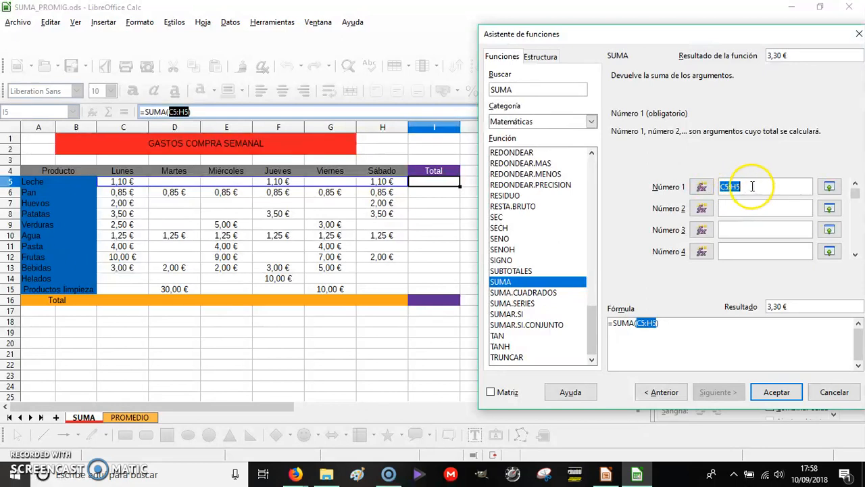
key(BackSpace)
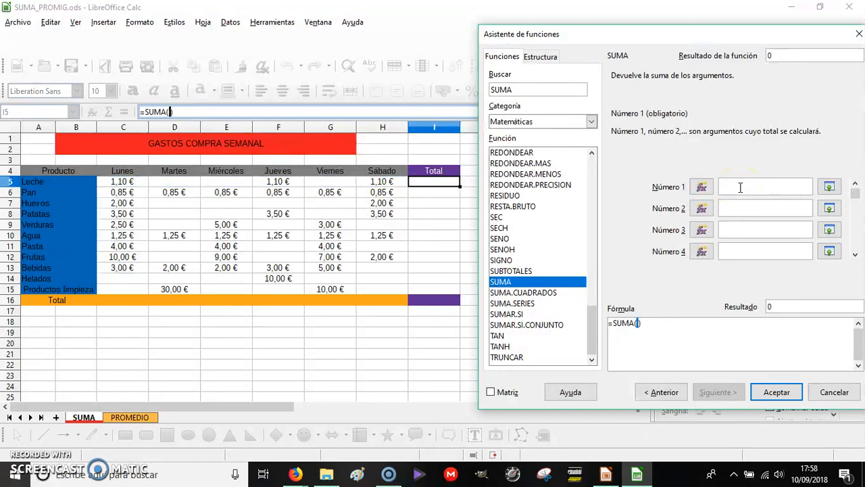
Pick C5:H5 as Número 1 using the wizard's range selector, accept the SUMA formula and reselect I5 to check it.
click(829, 187)
drag(107, 183, 379, 186)
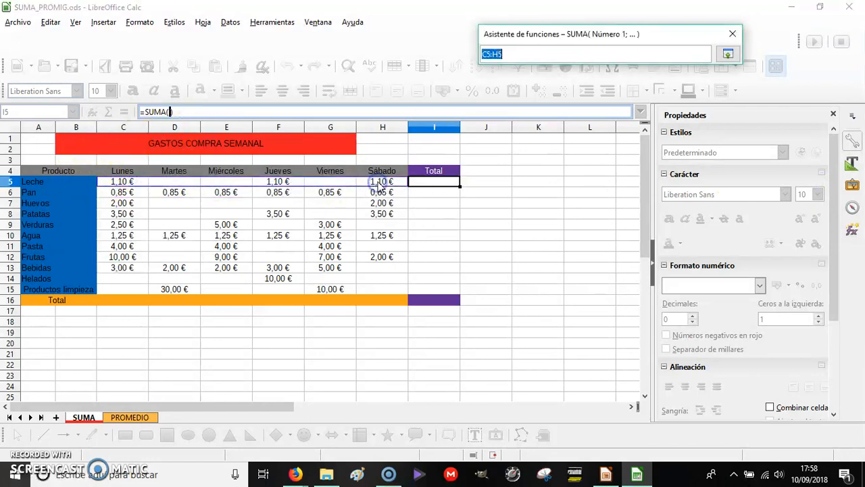
click(728, 54)
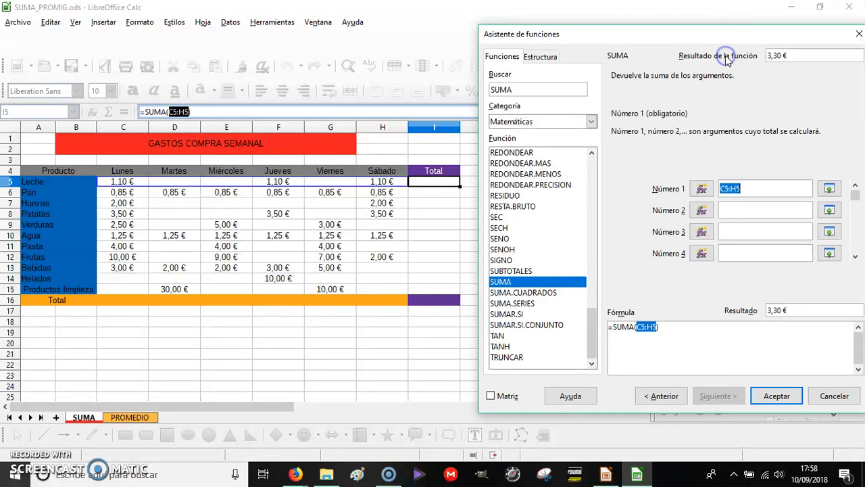
click(779, 394)
click(426, 198)
click(434, 183)
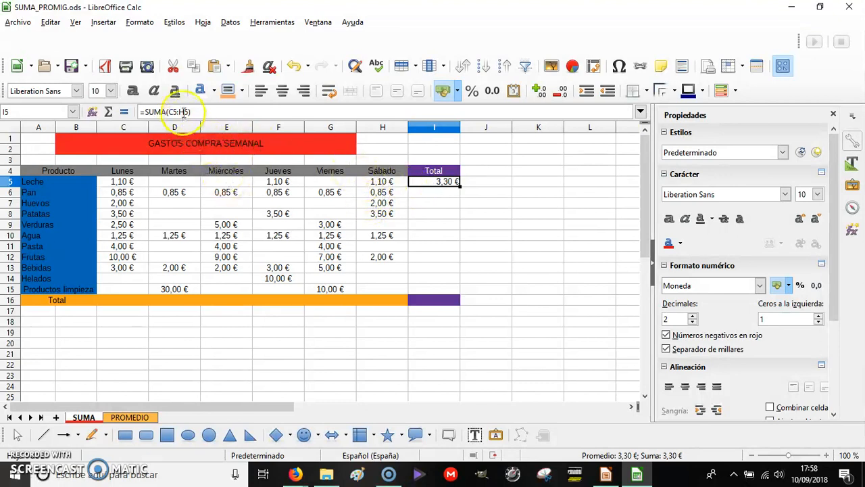
Enter Leche expenses of 2 for Martes (D5), 5 for Viernes (G5) and 6 for Miércoles (E5).
click(172, 183)
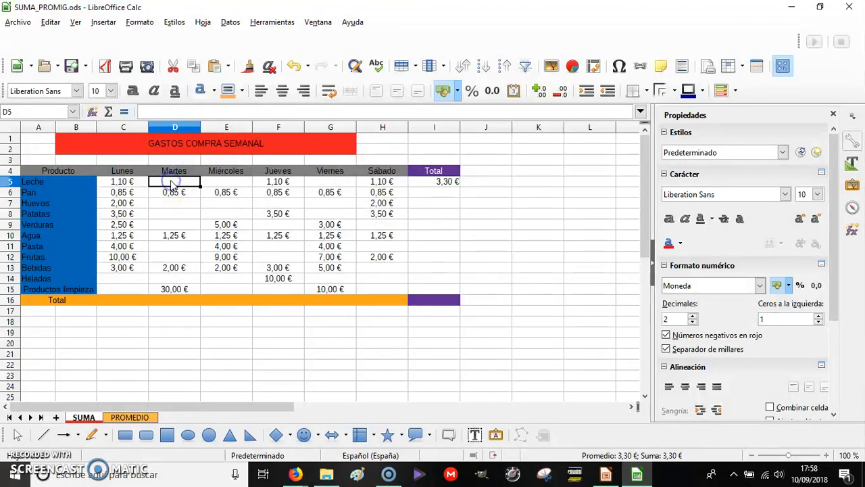
text(2)
key(Return)
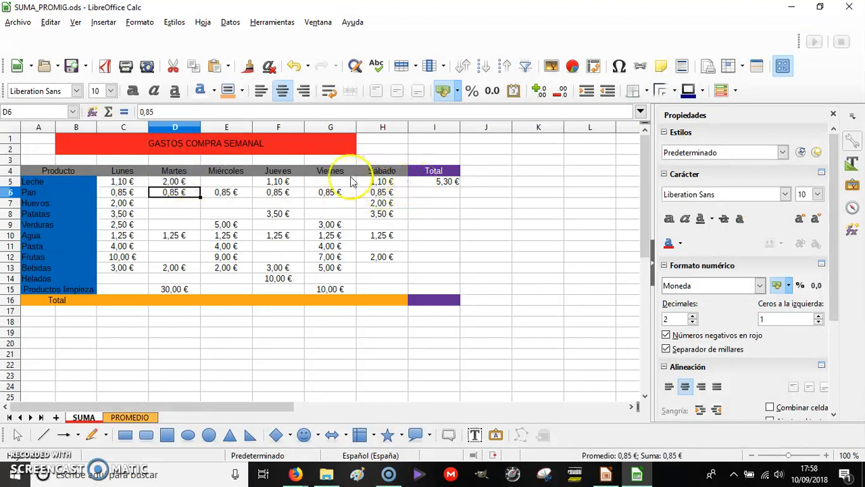
click(329, 180)
text(5)
key(Return)
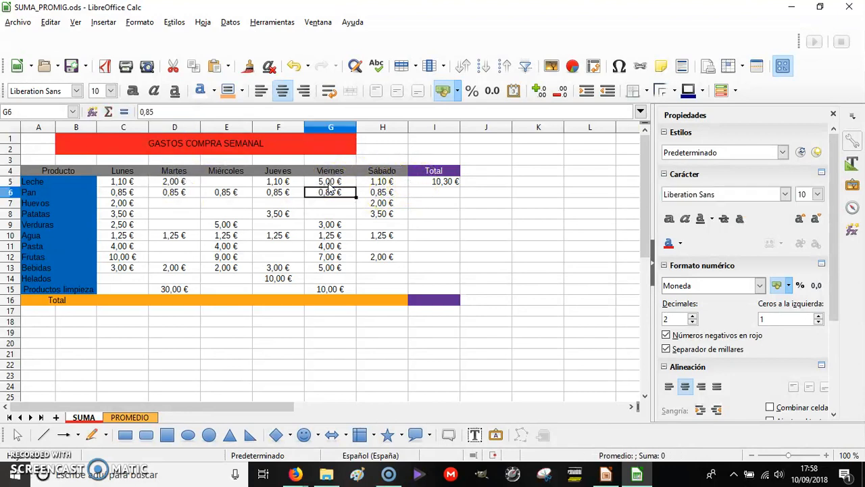
click(231, 181)
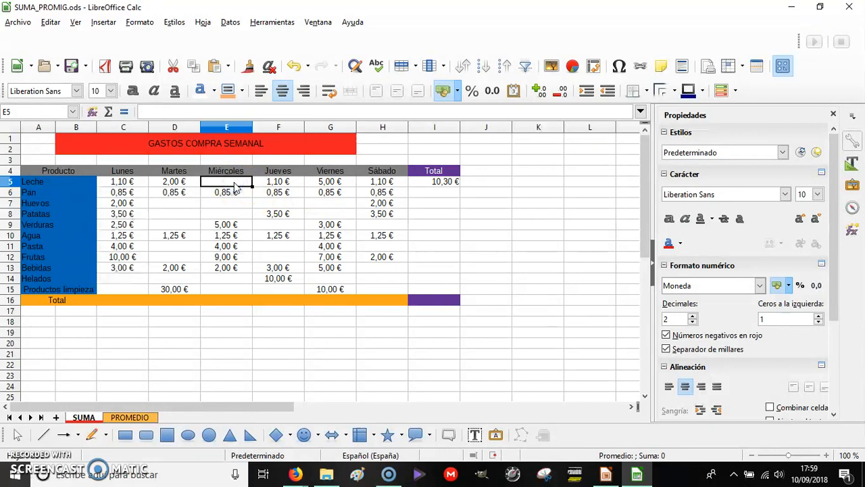
text(6)
key(Return)
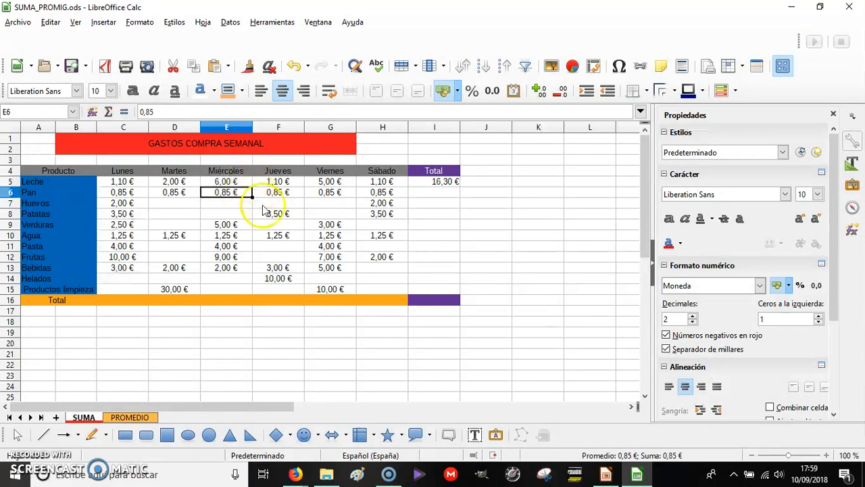
Fill the Leche total formula from I5 down through I15 to total every product row.
click(424, 183)
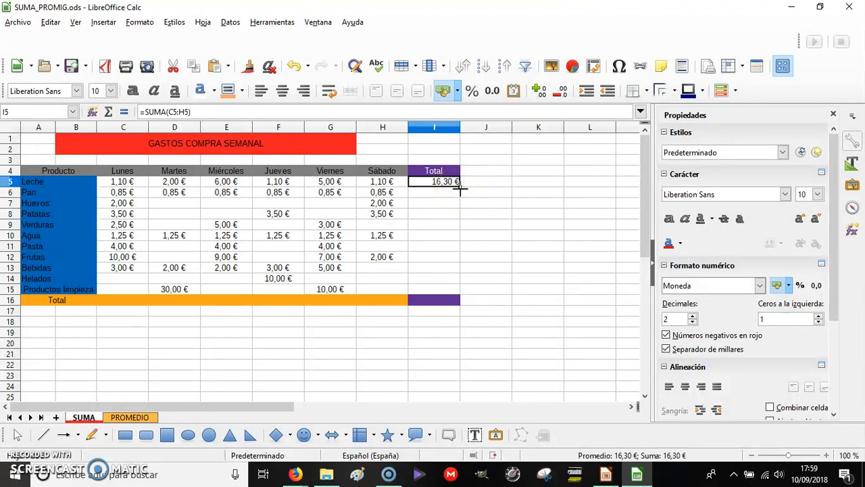
drag(463, 198, 457, 290)
click(438, 268)
Inspect the copied SUMA formulas in the Pan (I6), Huevos (I7) and Productos limpieza (I15) totals.
click(427, 194)
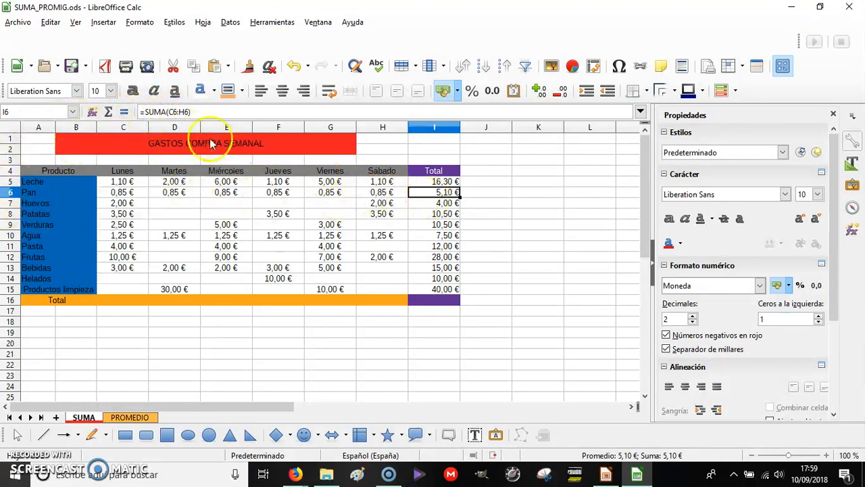
click(444, 205)
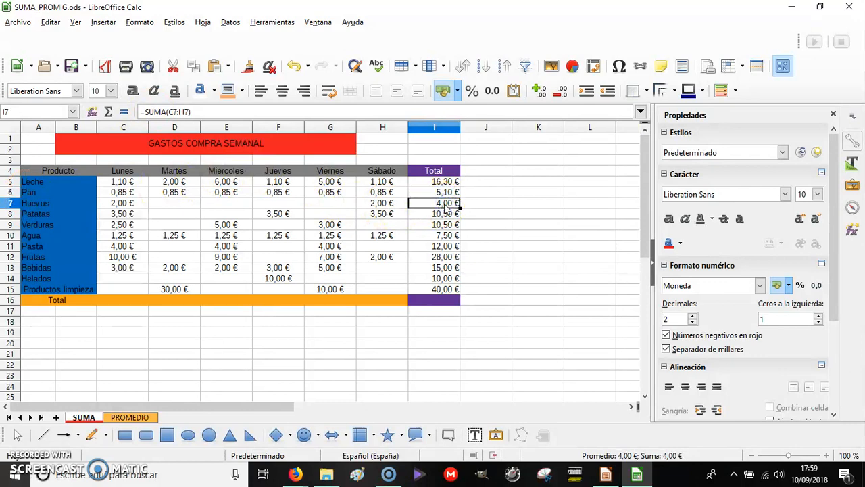
click(436, 289)
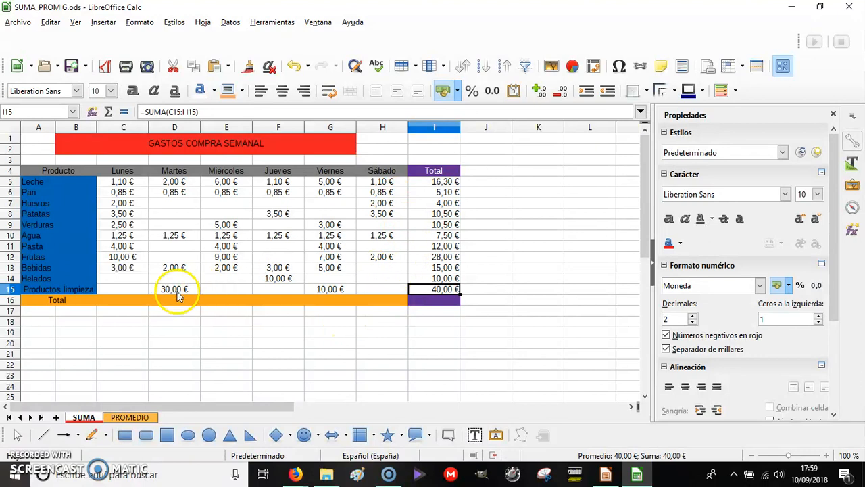
Total the Lunes expenses in C16 with SUMA over C5:C15 and fill the formula across through H16.
click(125, 300)
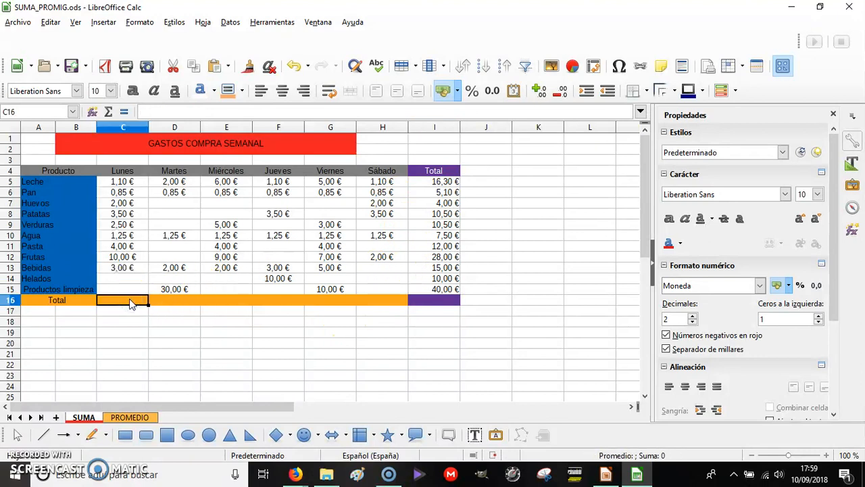
click(109, 112)
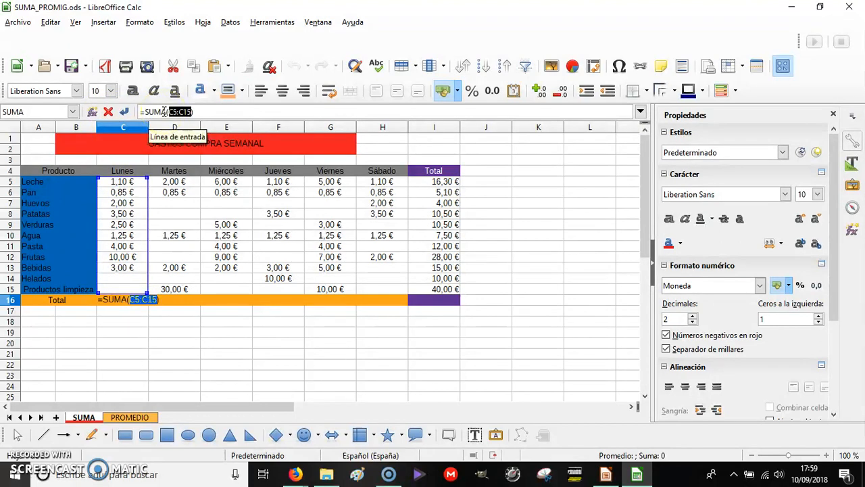
key(Return)
click(128, 300)
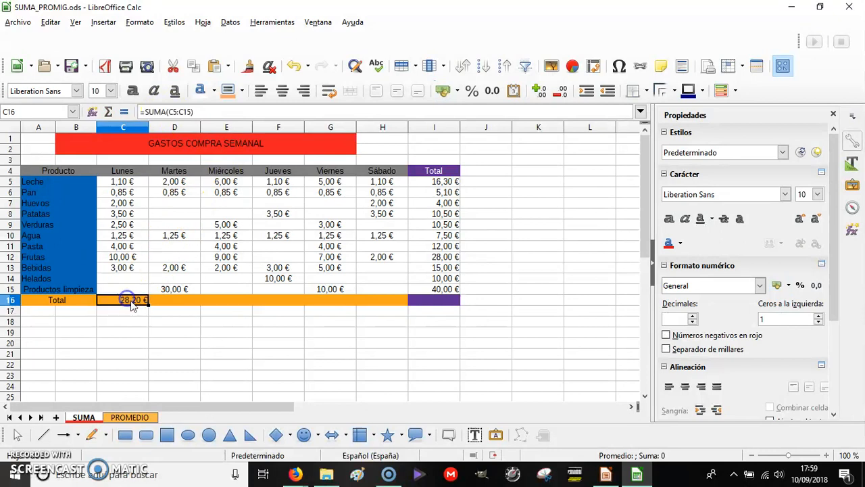
drag(177, 305, 403, 304)
click(236, 324)
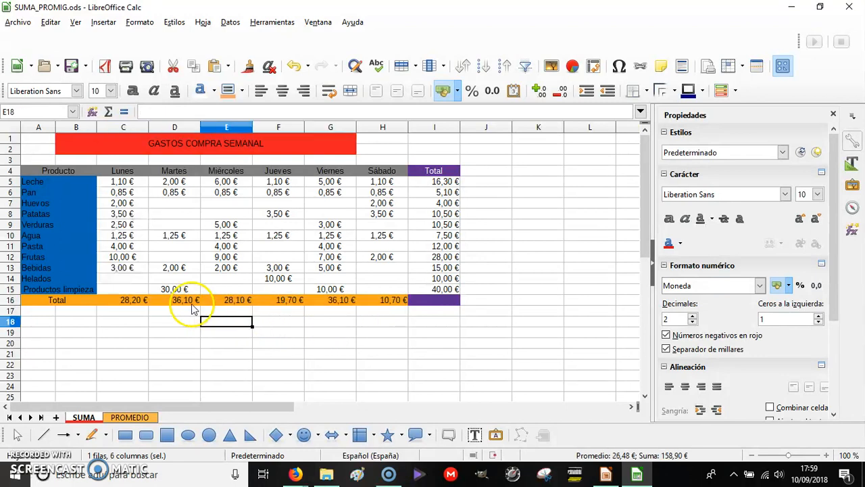
Inspect the copied SUMA formula in the Martes total (D16) and the Martes Productos limpieza expense (D15).
click(192, 303)
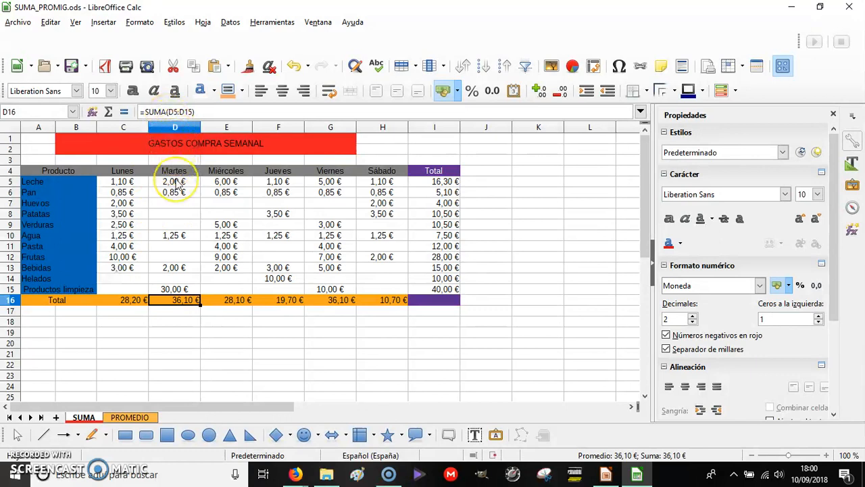
click(175, 289)
click(178, 301)
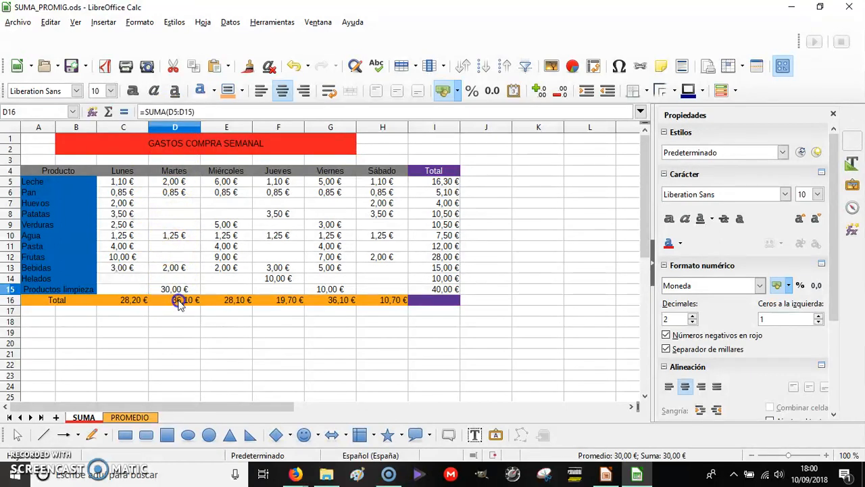
click(170, 337)
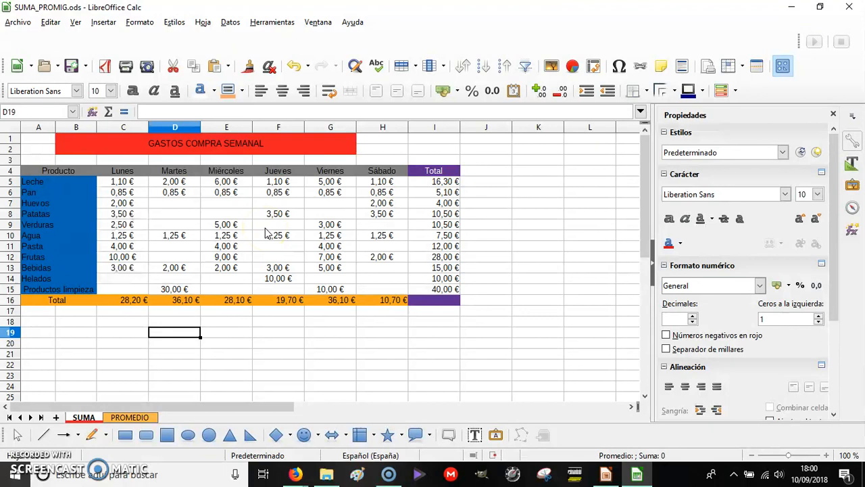
Open the PROMEDIO sheet and review the weekly patient columns and the Promedio Mensual cell for Medicina general.
click(130, 417)
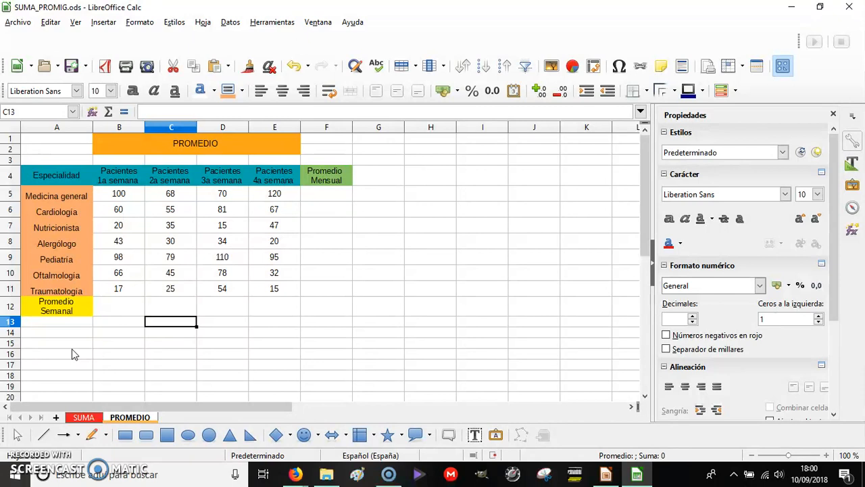
click(342, 193)
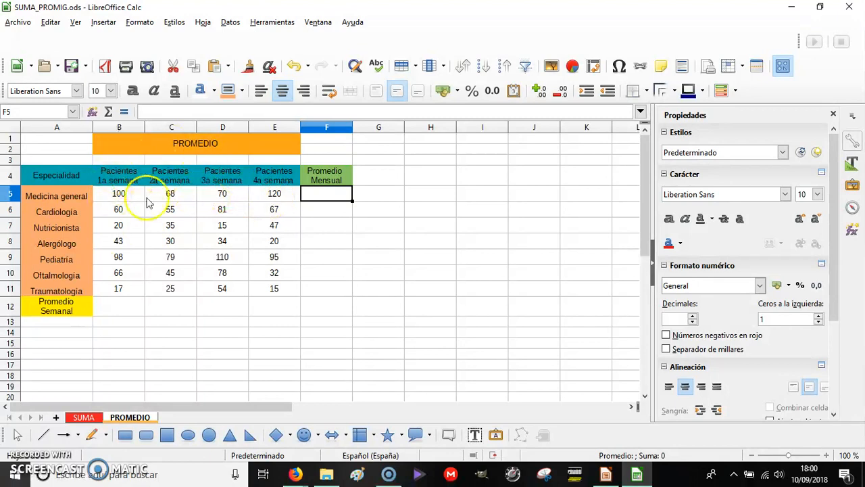
click(281, 180)
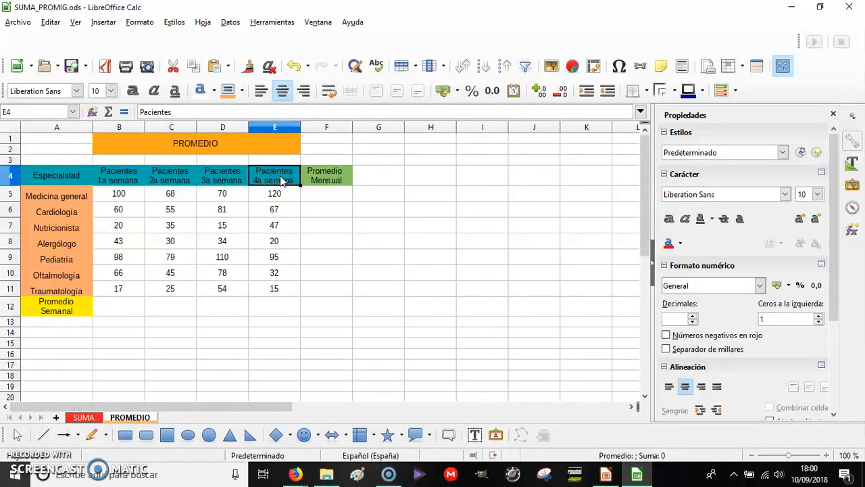
Enter the manual average formula =(B5+C5+D5+E5)/4 in F5 for Medicina general and reselect the cell to check it.
click(311, 198)
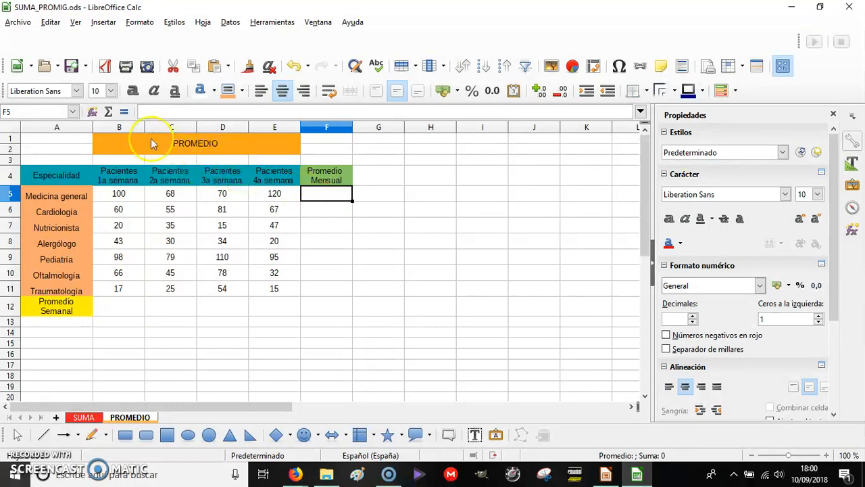
click(146, 113)
text(=)
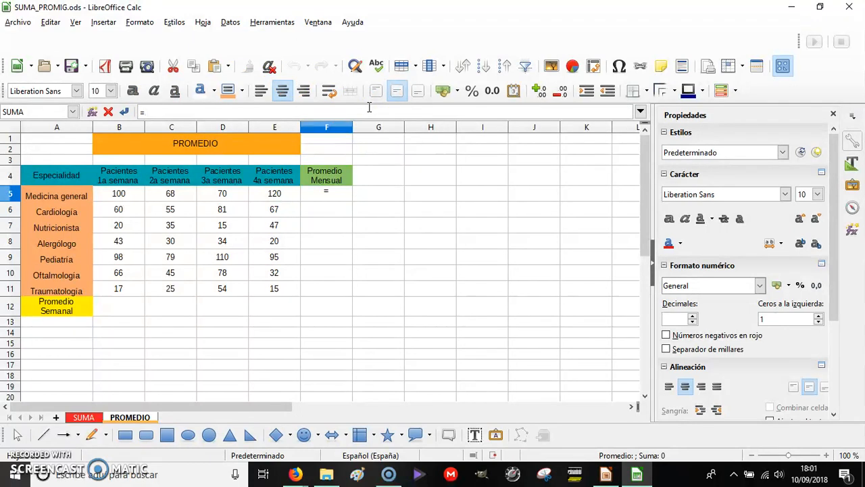
text(B5+C5+D5+)
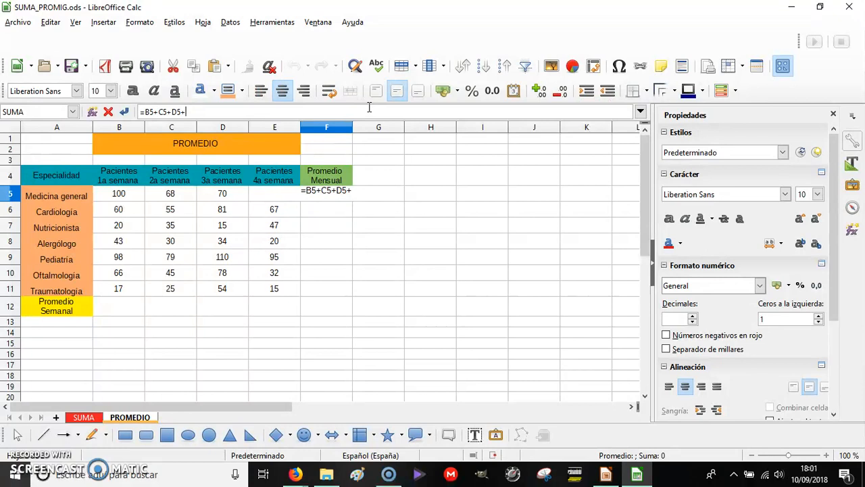
text(E)
text(5)
text(()
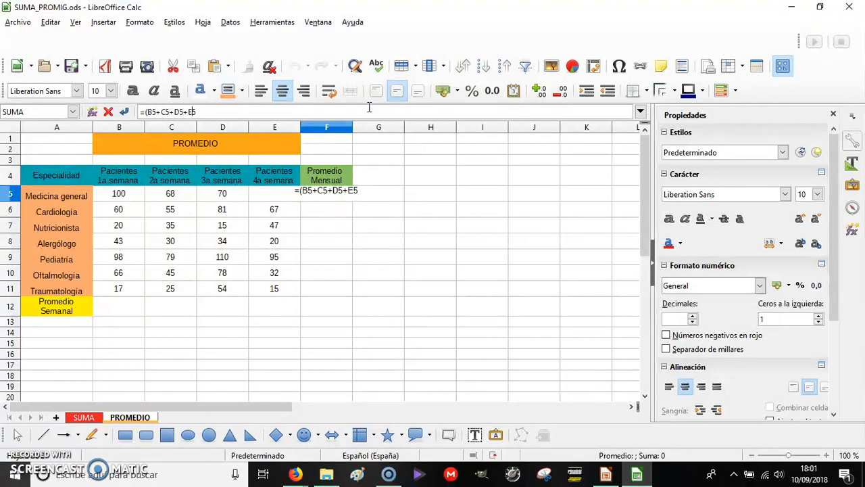
text()/4)
key(Return)
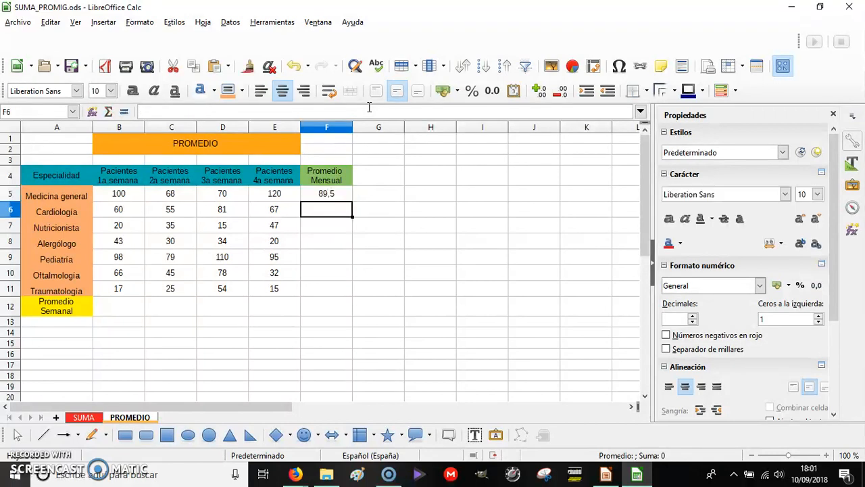
click(343, 195)
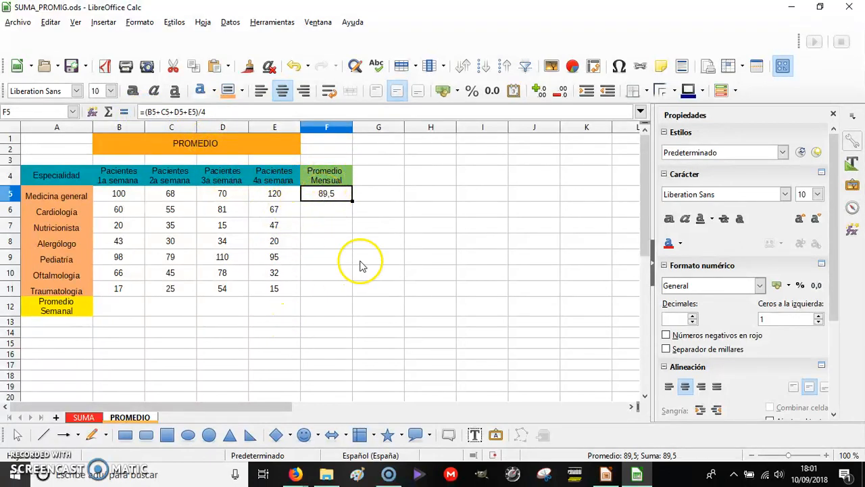
Delete the manual average formula from F5.
click(315, 211)
click(316, 196)
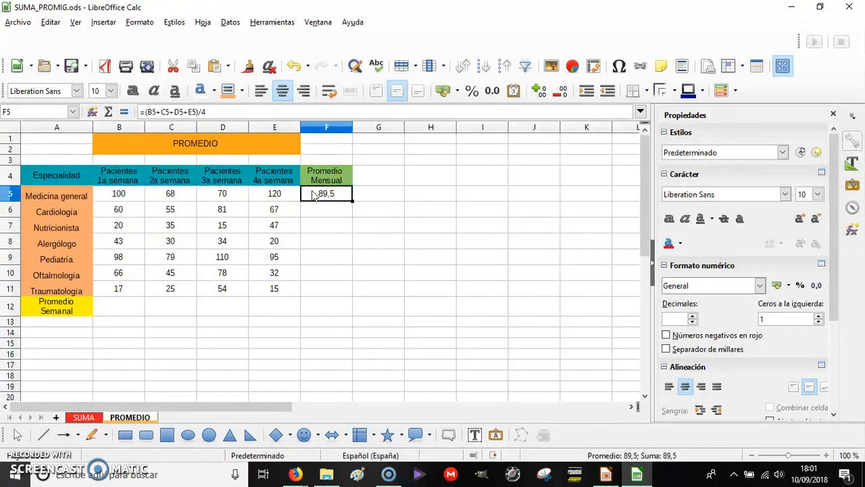
key(Delete)
Try to insert the PROMEDIO function in F5 through the function wizard without defining its arguments.
click(92, 111)
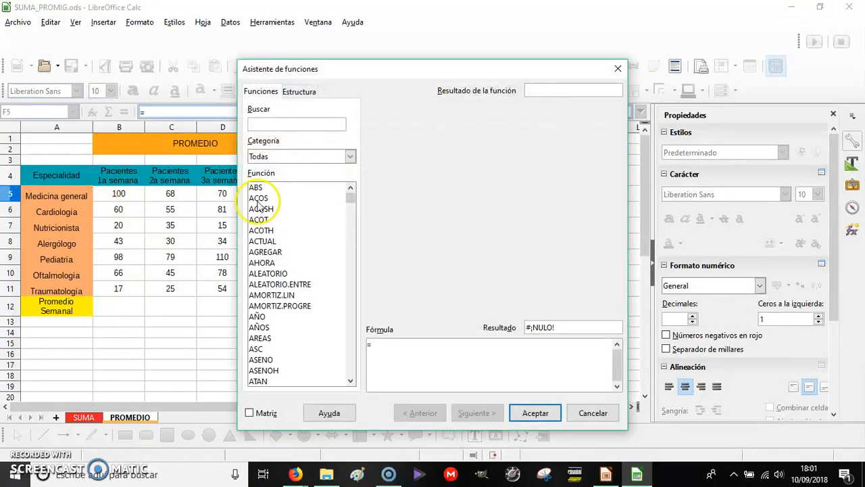
click(269, 122)
text(PROMEDIO)
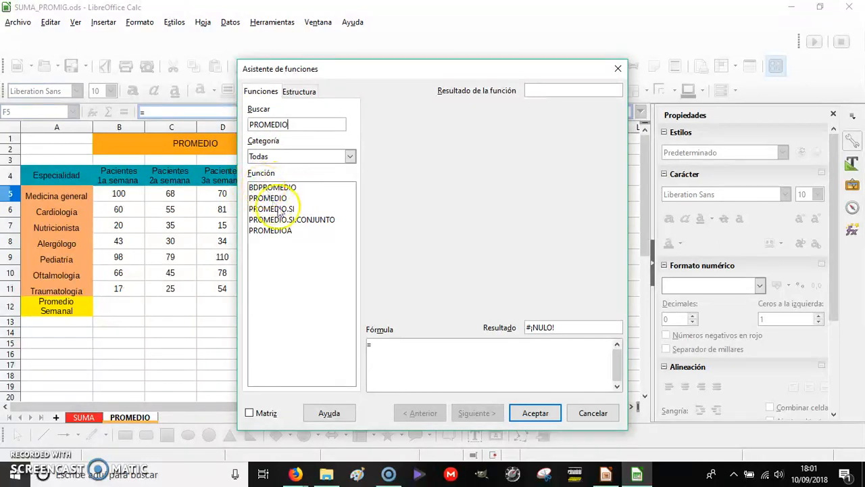
click(274, 199)
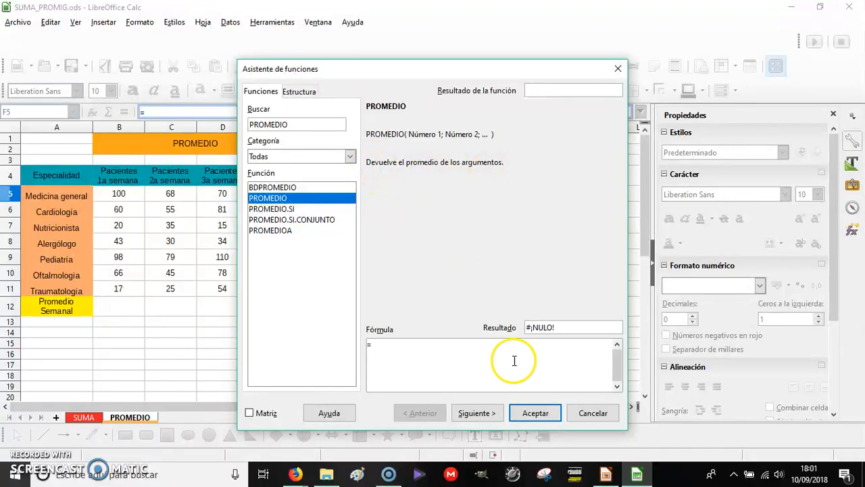
click(535, 413)
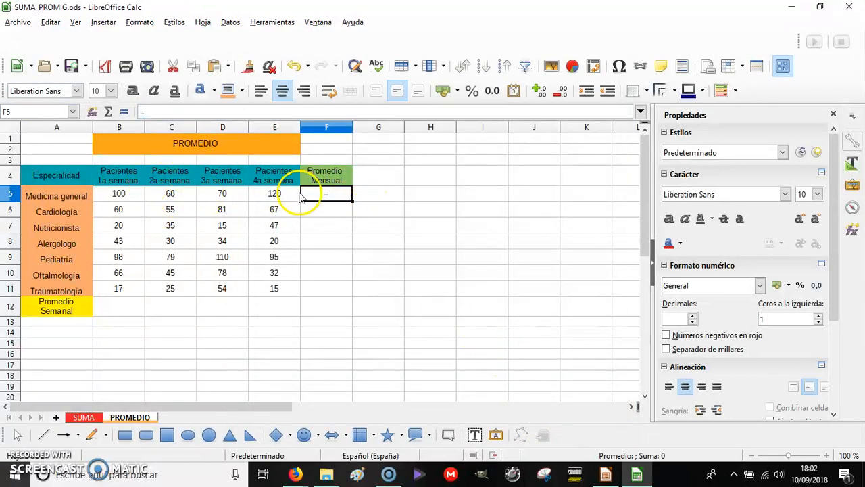
Find PROMEDIO in the function wizard for F5 and advance to its argument fields.
click(92, 111)
click(258, 126)
text(PROMEDIO)
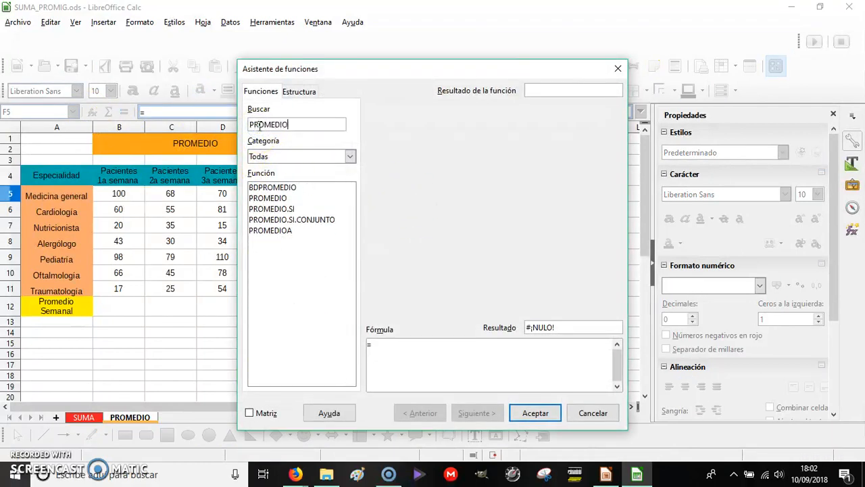
click(276, 198)
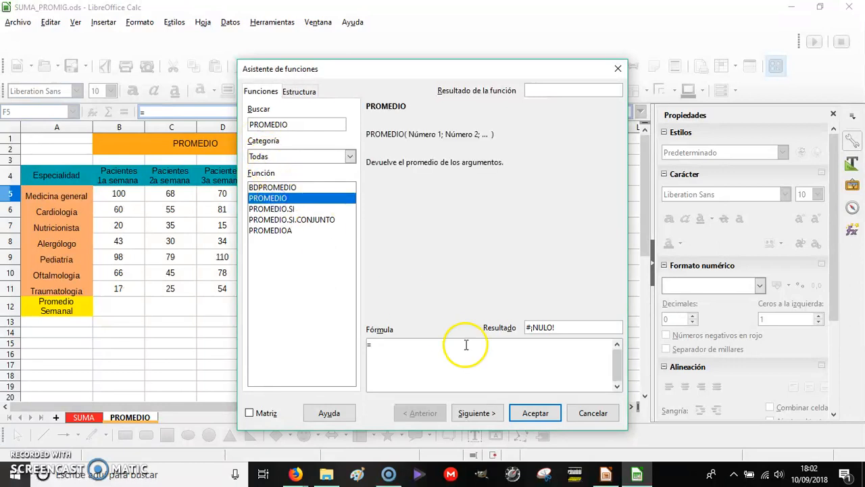
click(477, 414)
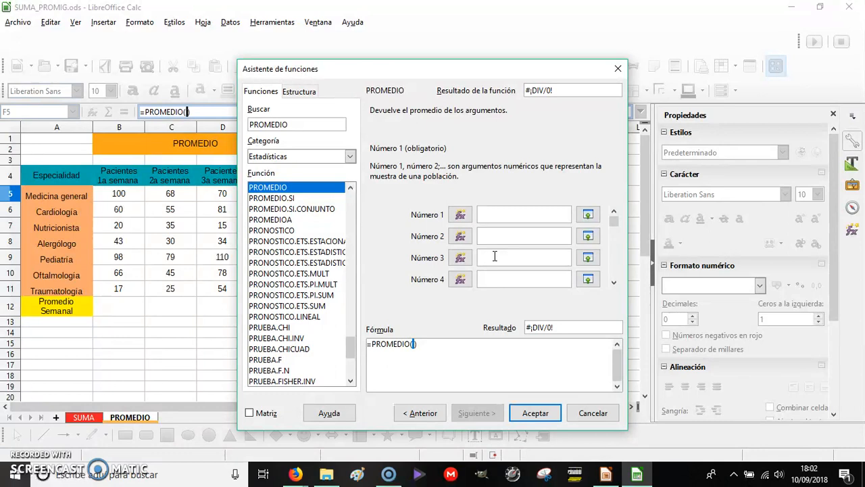
Pick B5:E5 as Número 1 using the range selector, accept the PROMEDIO formula and reselect F5 to check it.
click(587, 216)
drag(115, 194, 265, 194)
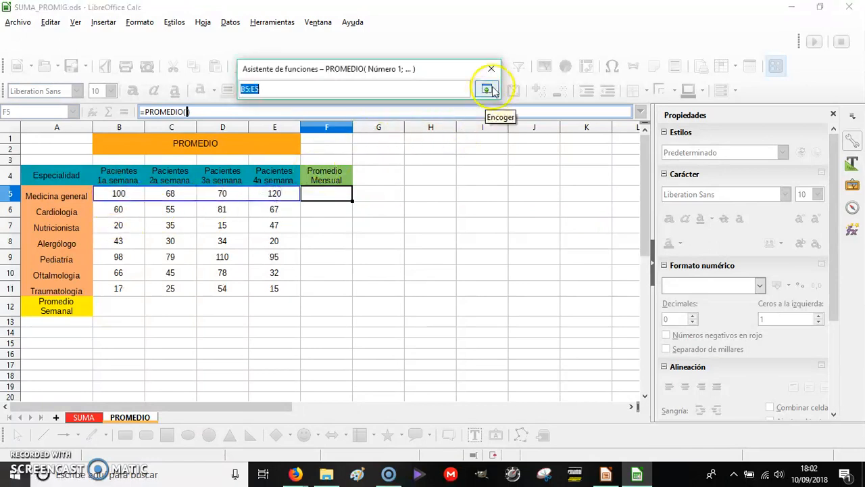
click(486, 89)
click(535, 430)
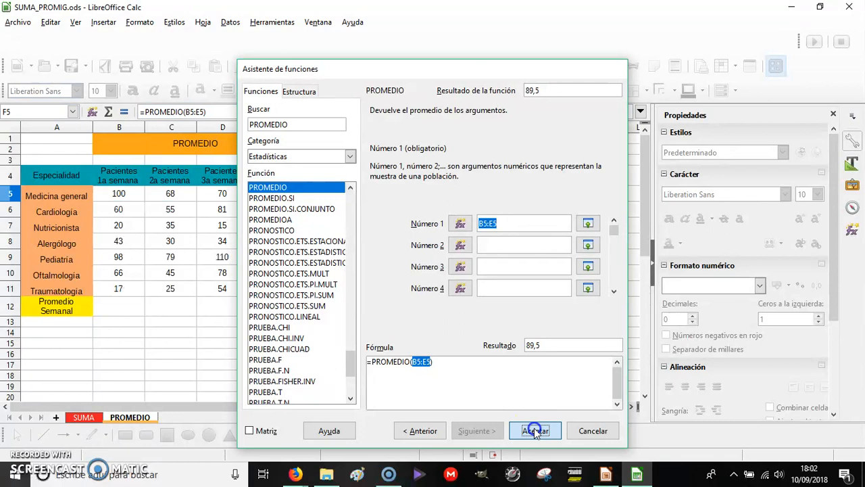
click(313, 212)
click(327, 194)
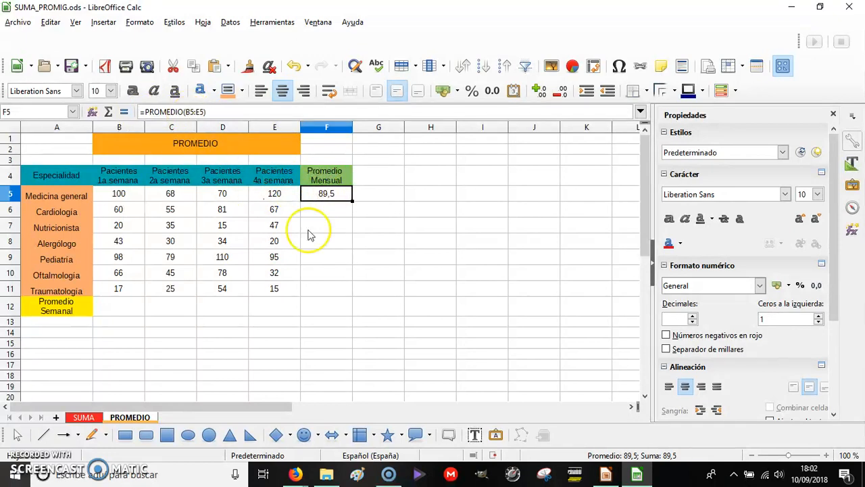
Fill the Medicina general average from F5 down through F11 and check the copied formula for Traumatología.
click(336, 213)
click(332, 196)
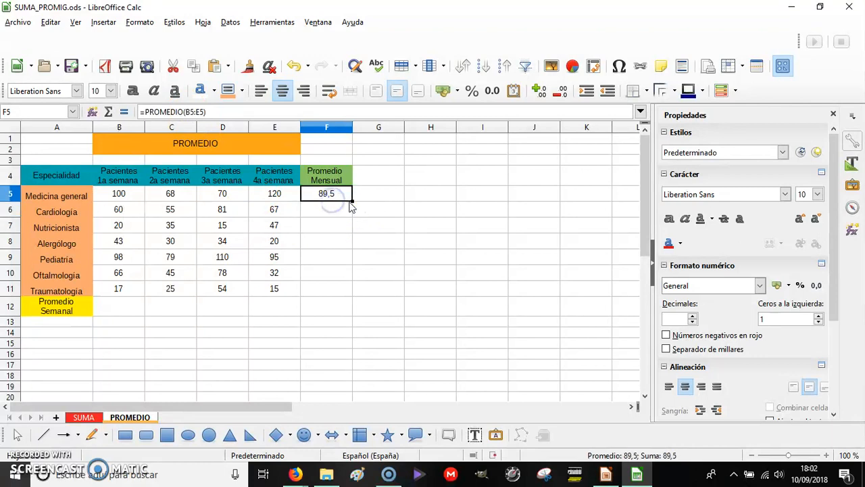
drag(347, 246, 343, 291)
click(329, 292)
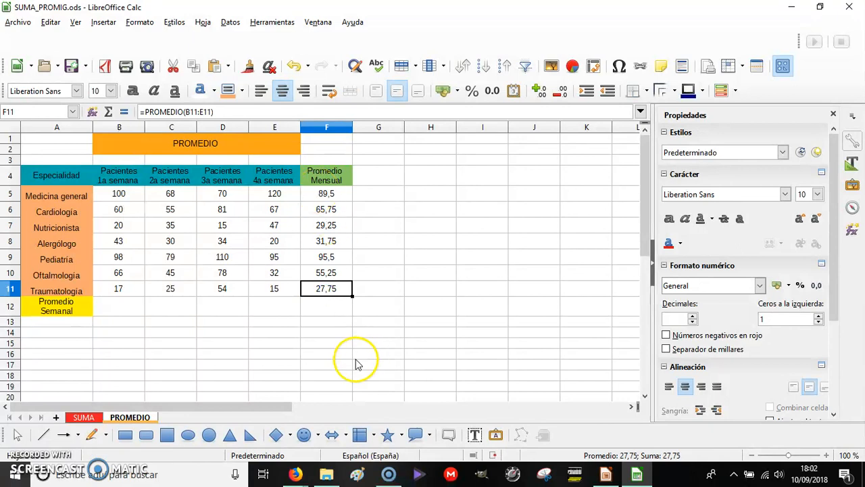
Enter =PROMEDIO(B5:B11) in B12 as the Promedio Semanal of the first week's patients.
click(125, 309)
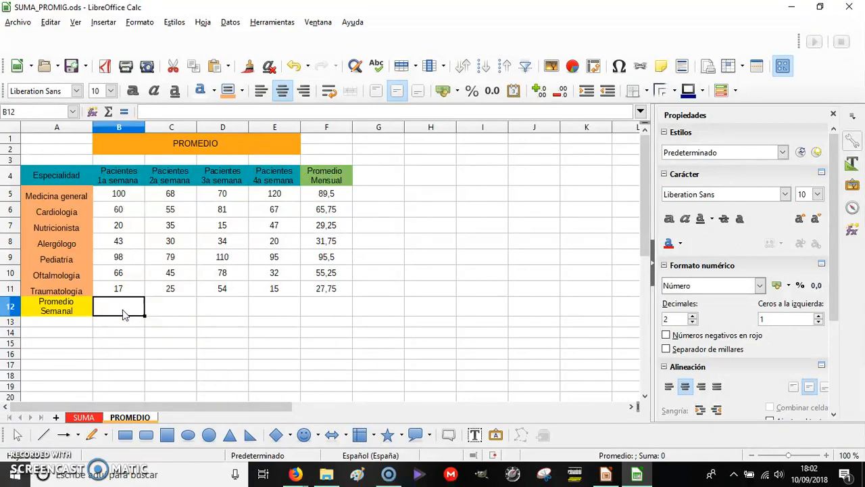
click(145, 115)
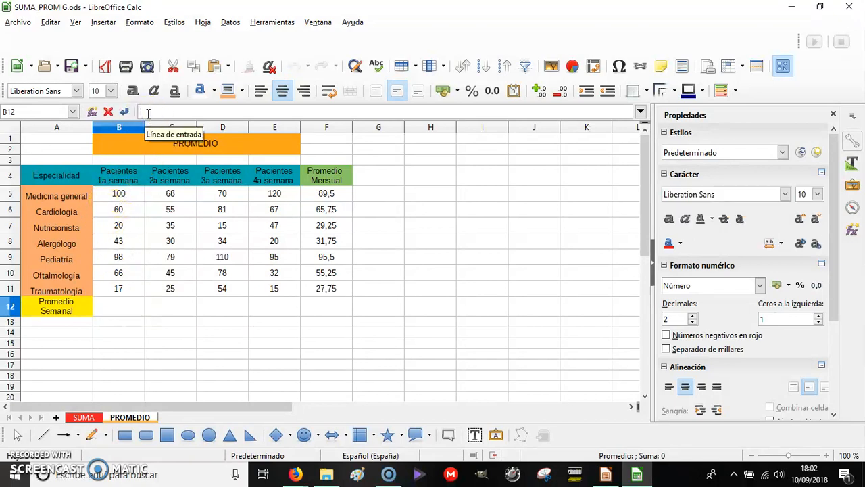
text(=PROMED)
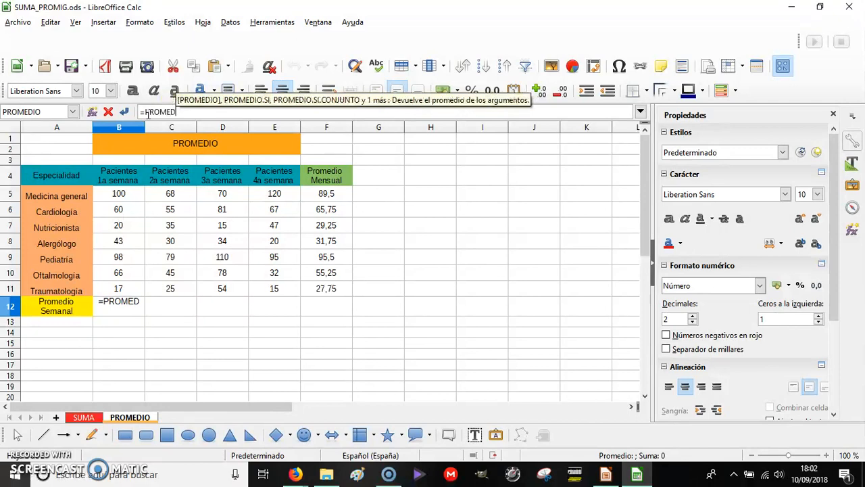
text(IO()
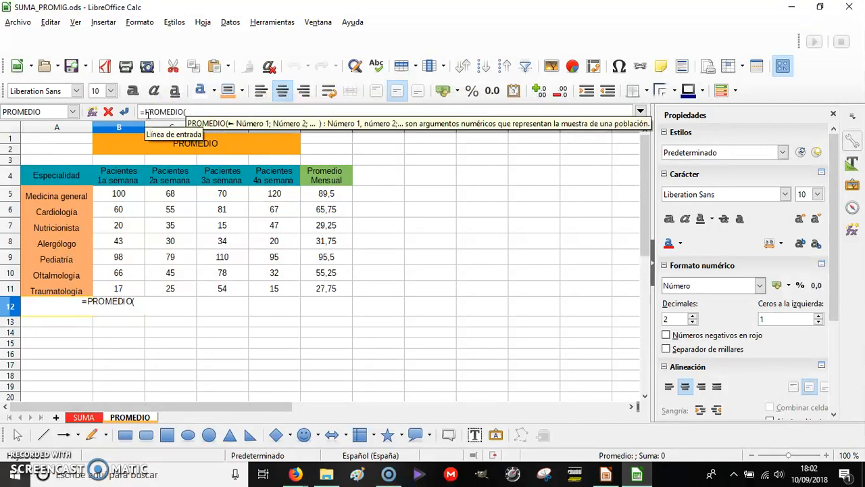
text(B5:)
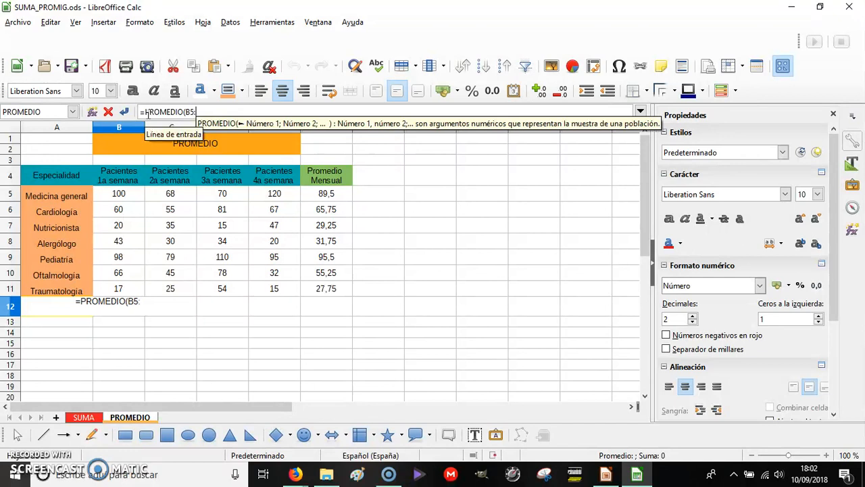
text(B11)
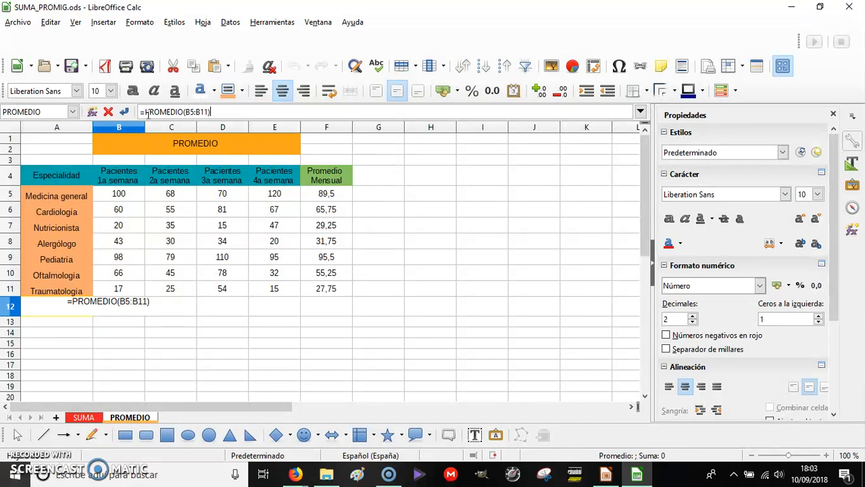
text())
key(Return)
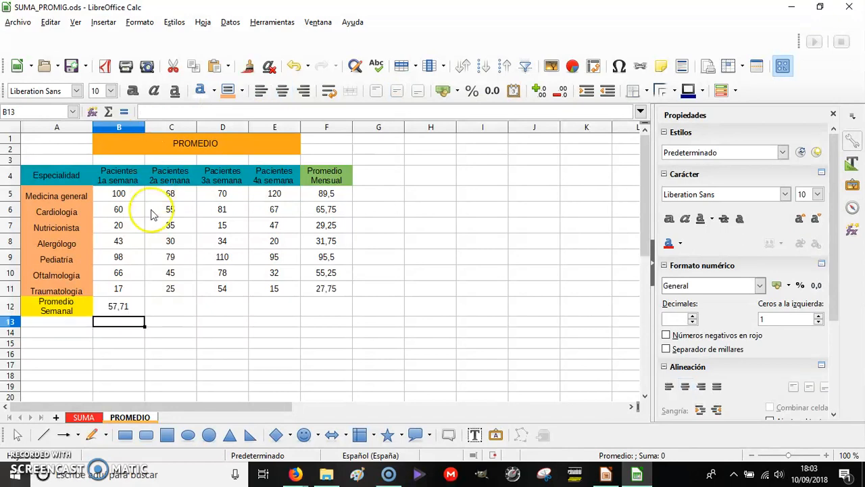
Fill the Promedio Semanal formula from B12 across through E12 for the remaining weeks.
click(120, 308)
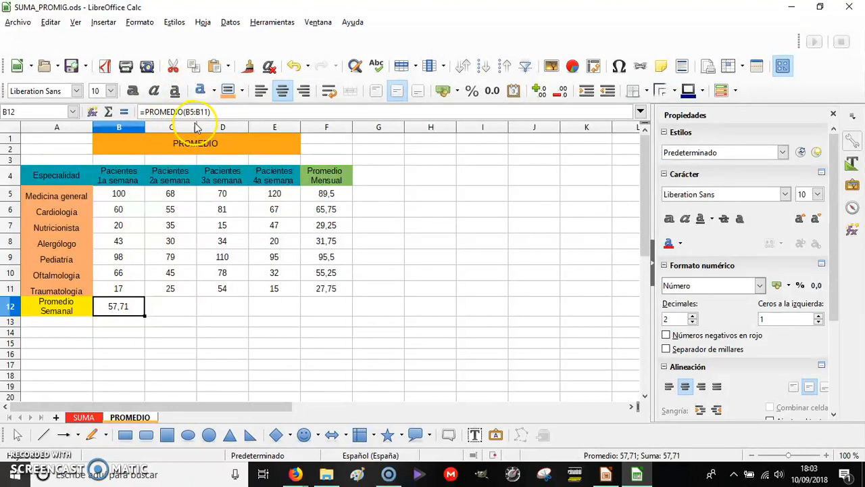
drag(145, 315, 288, 313)
click(242, 334)
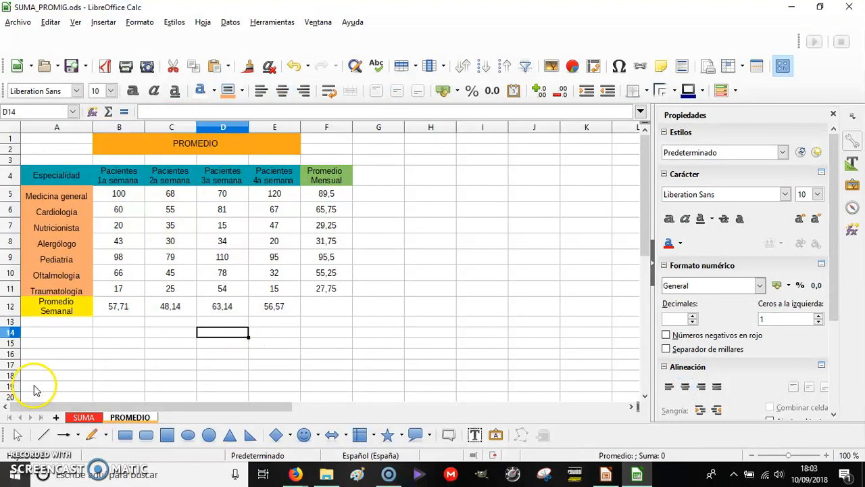